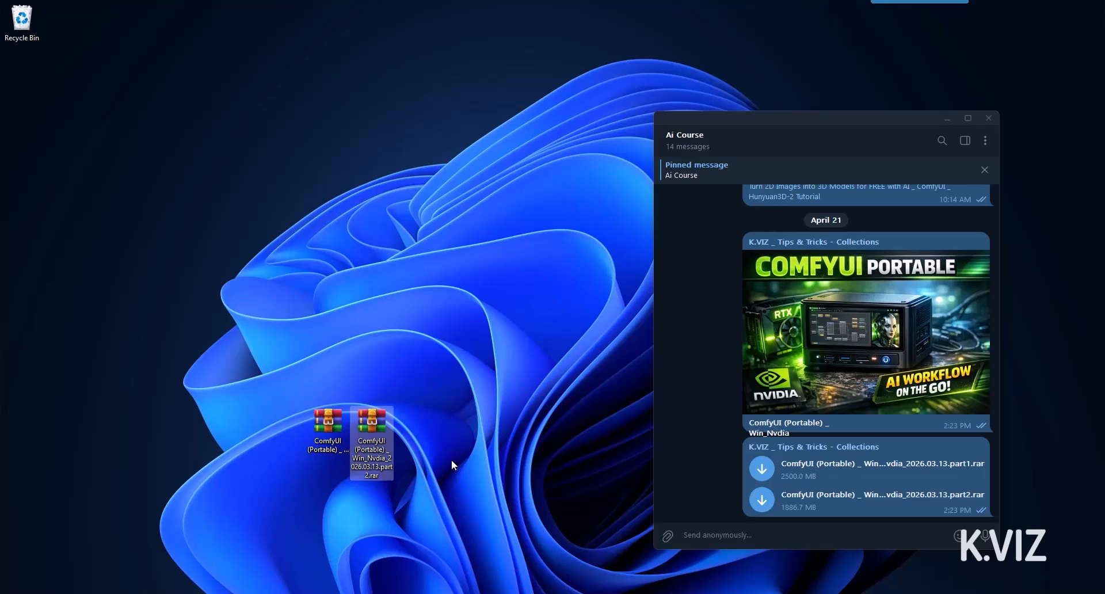
Open part1.rar and drag the ComfyUI (Portable) folder onto the desktop to extract it
left_click(338, 432)
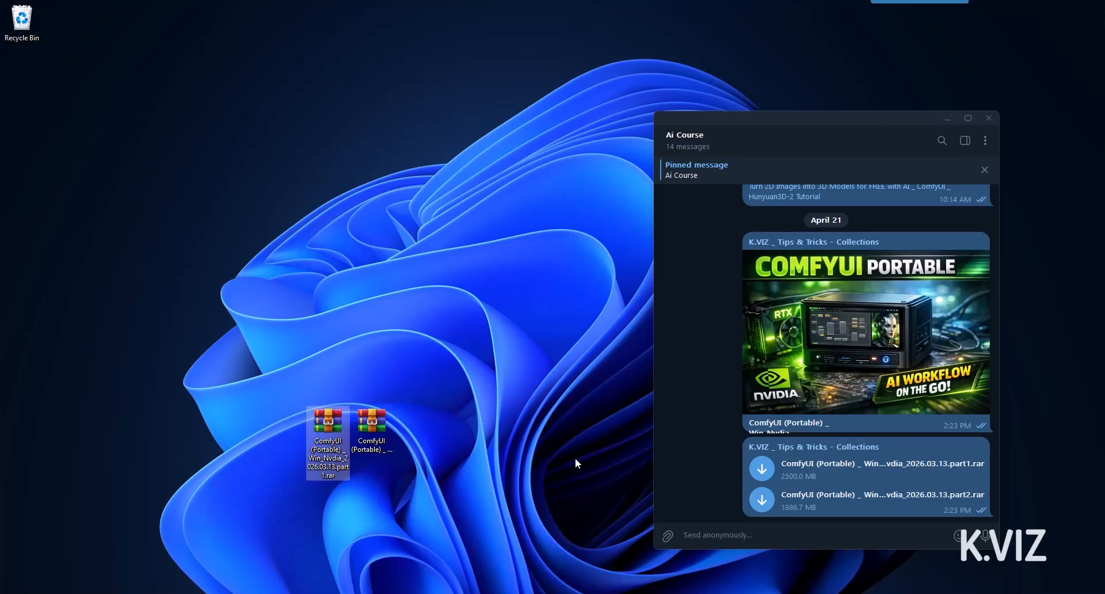
mouse_move(345, 431)
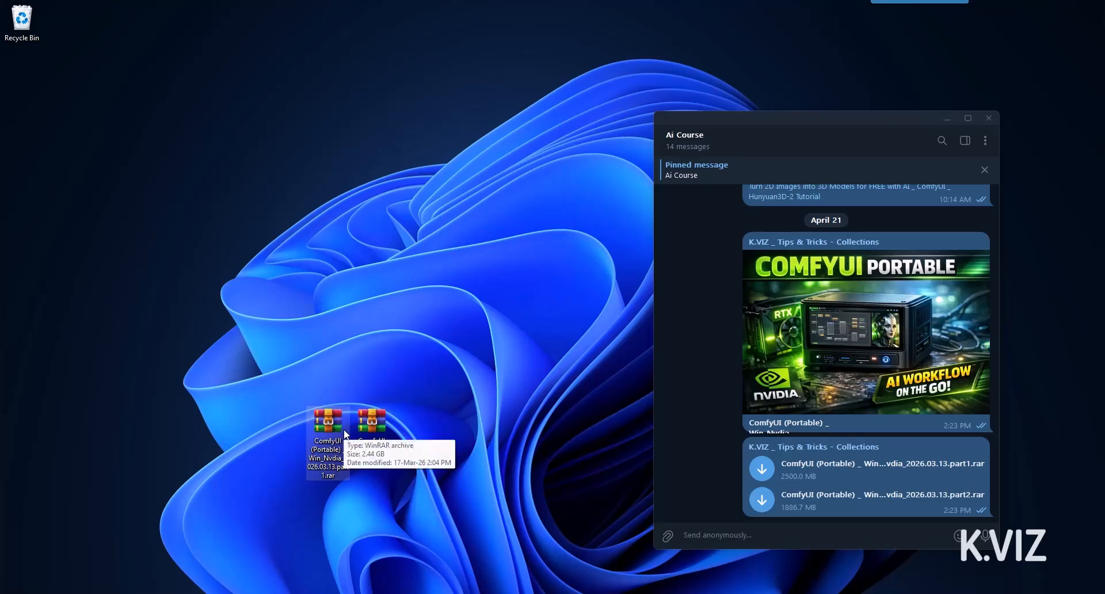
double_click(344, 431)
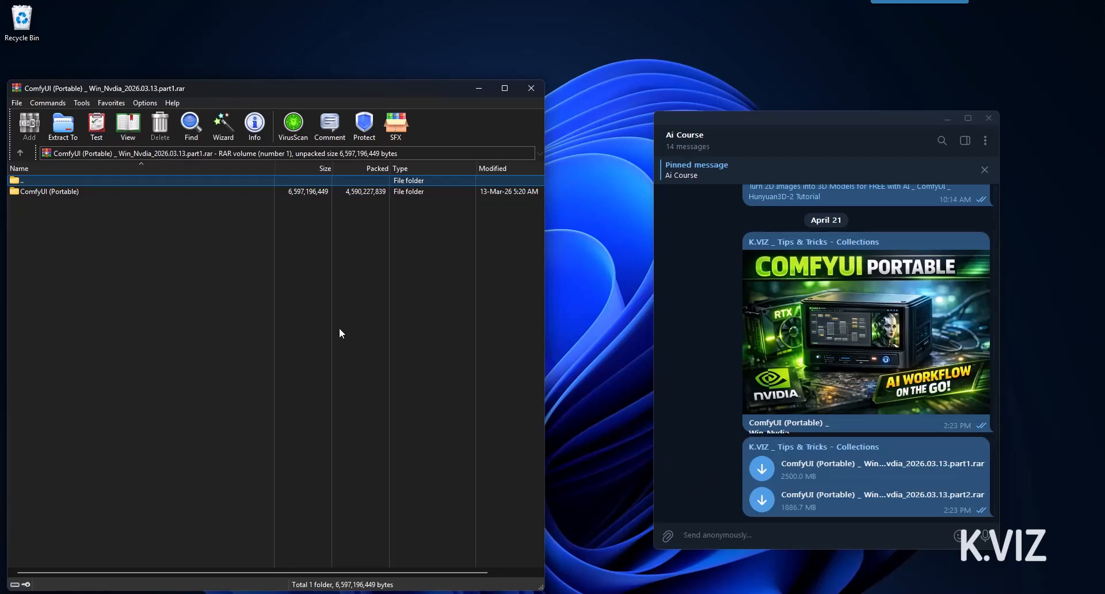
left_click(80, 190)
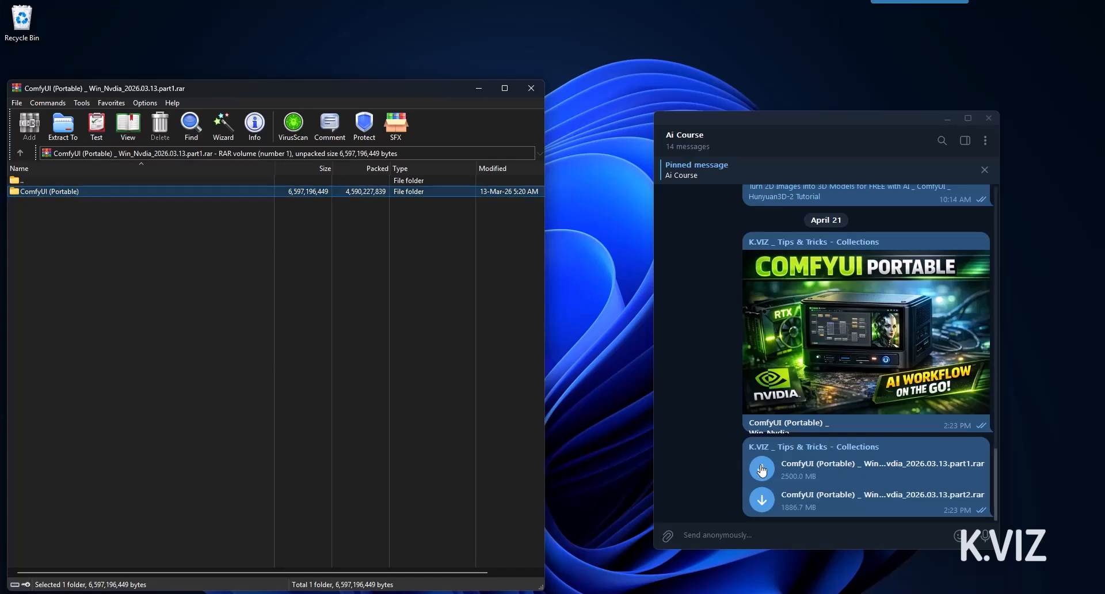
left_click_drag(49, 192, 598, 370)
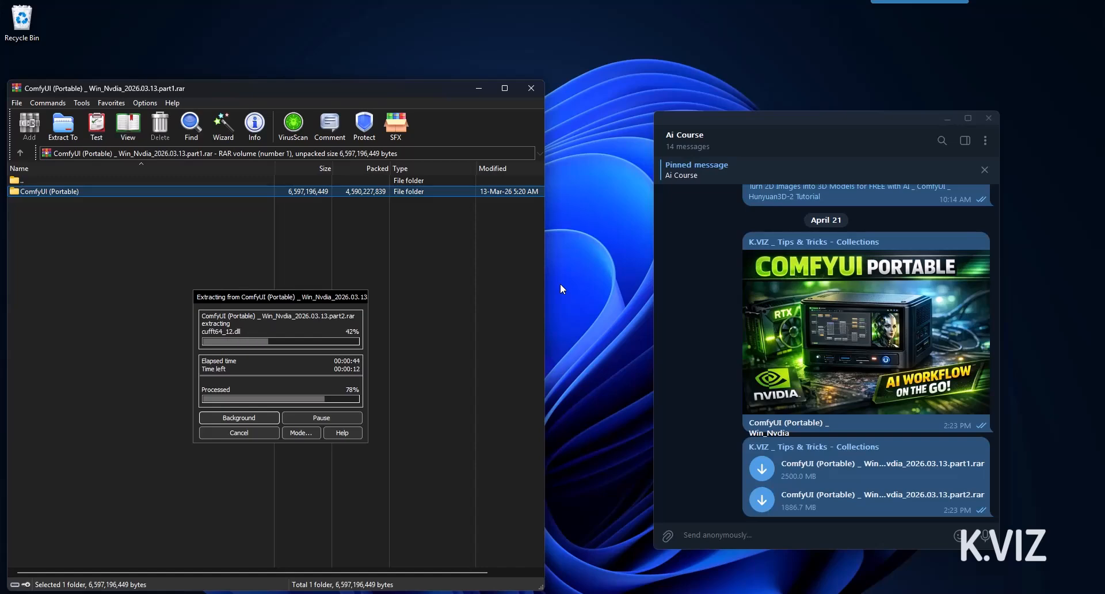
Close WinRAR, move the extracted folder up, open it and select README_VERY_IMPORTANT.txt
left_click(527, 90)
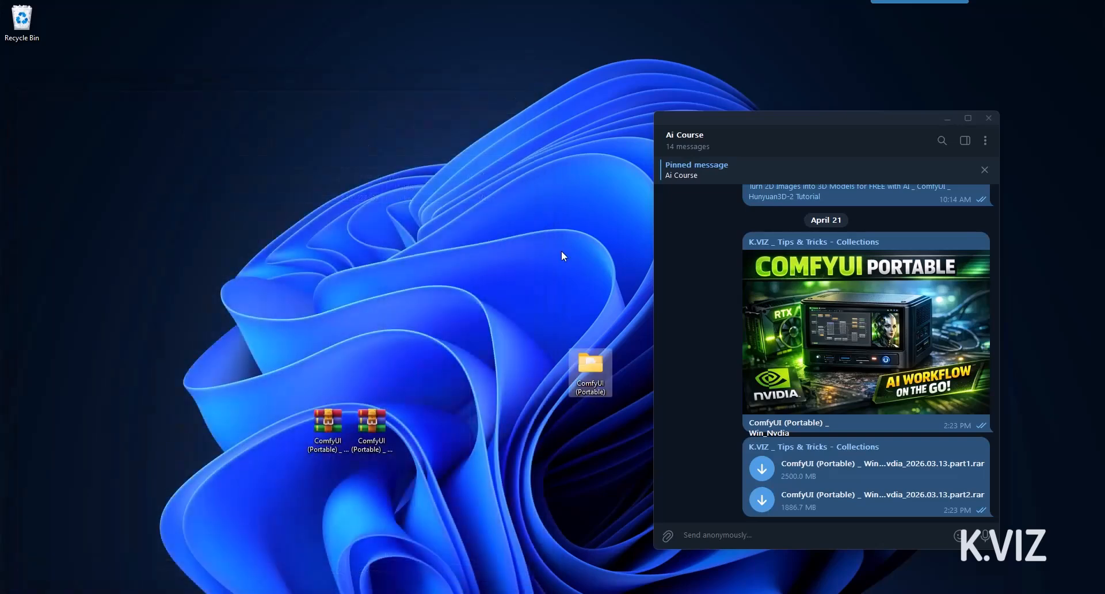
left_click_drag(578, 369, 397, 259)
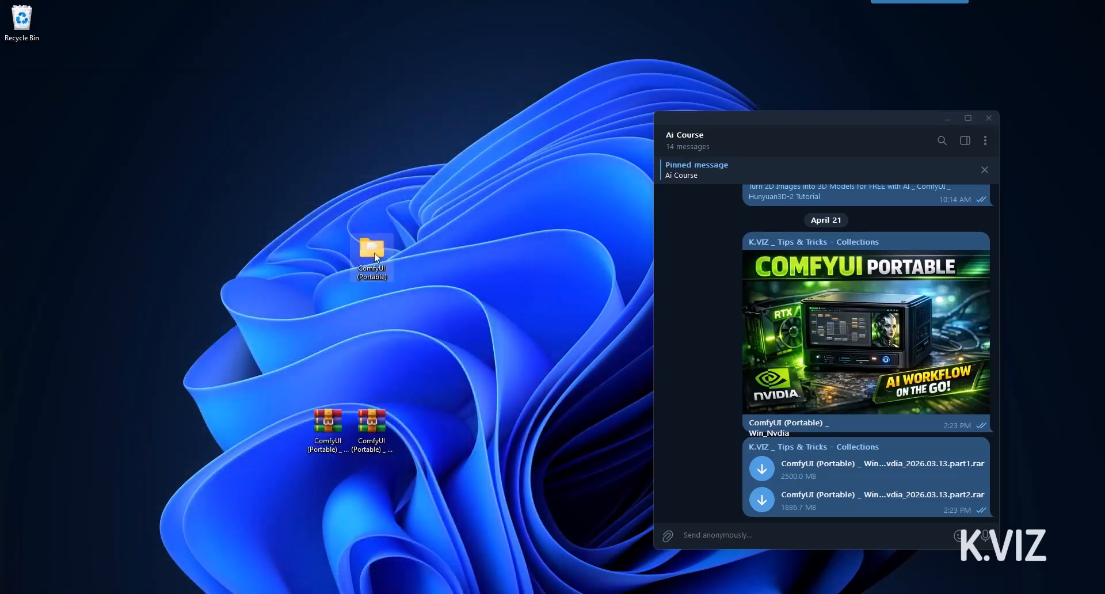
double_click(373, 253)
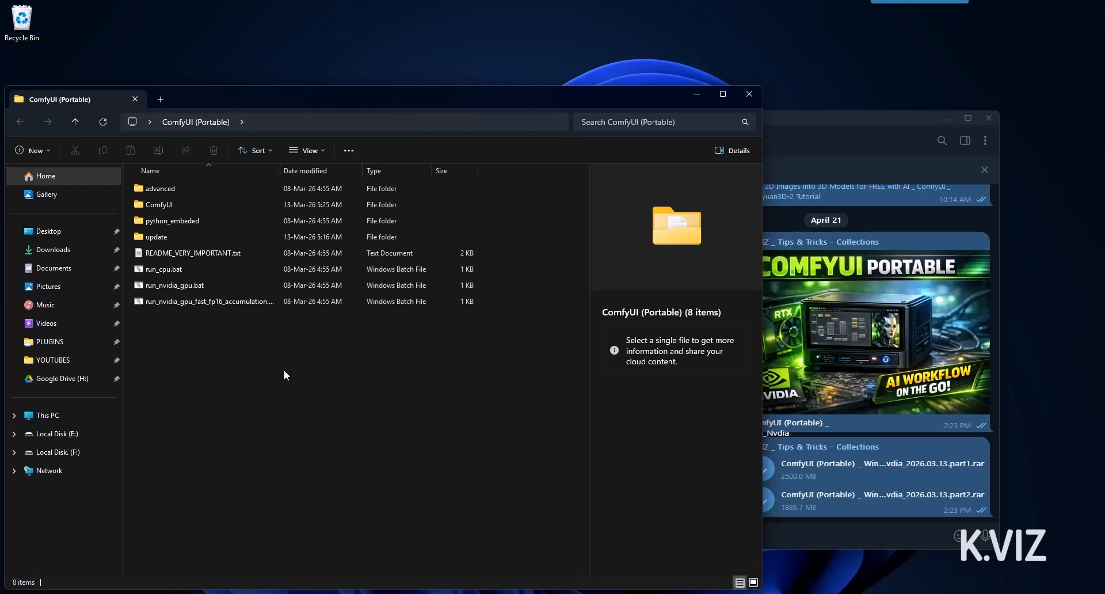
left_click(164, 254)
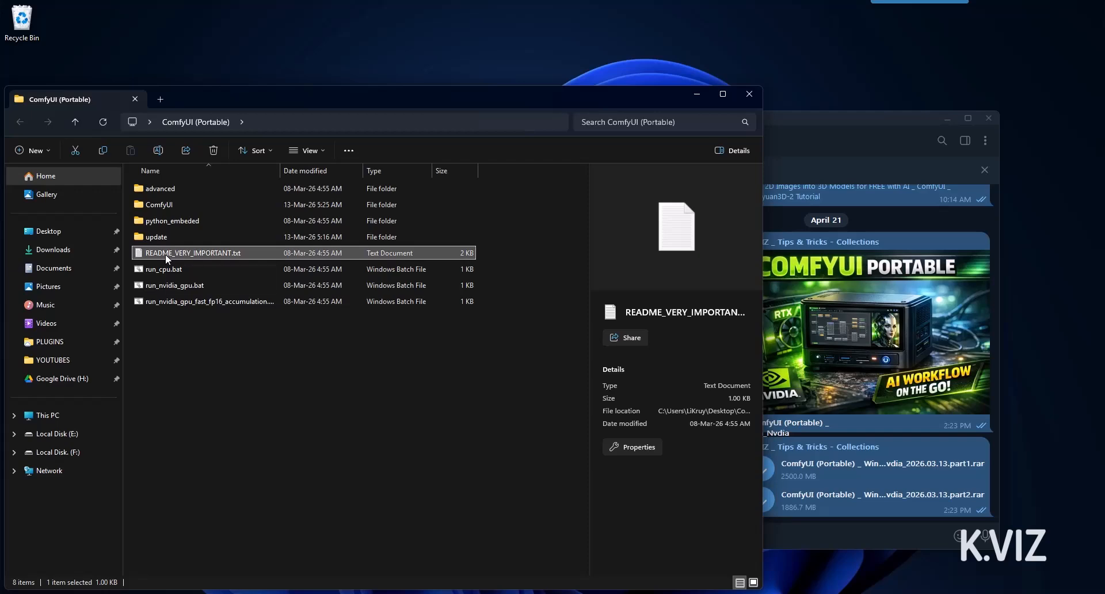
double_click(165, 254)
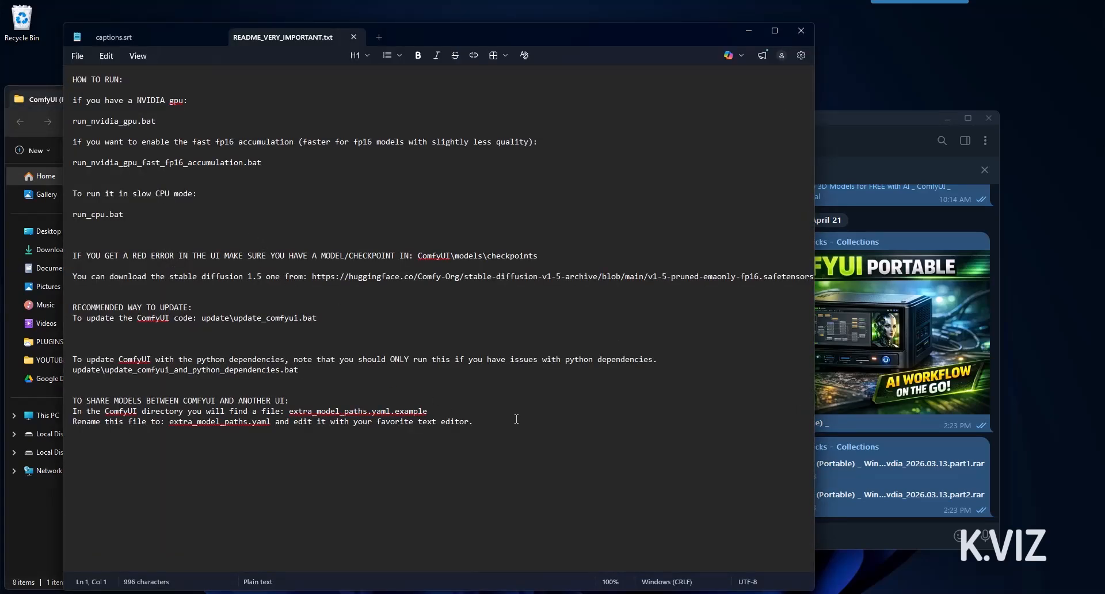
left_click_drag(536, 424, 81, 90)
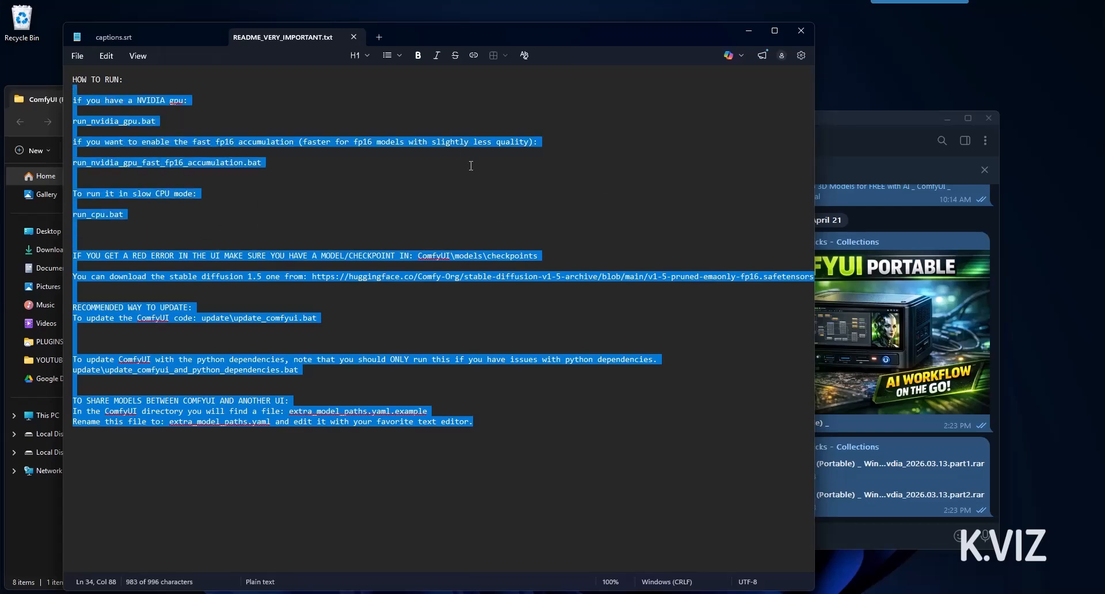
left_click(353, 36)
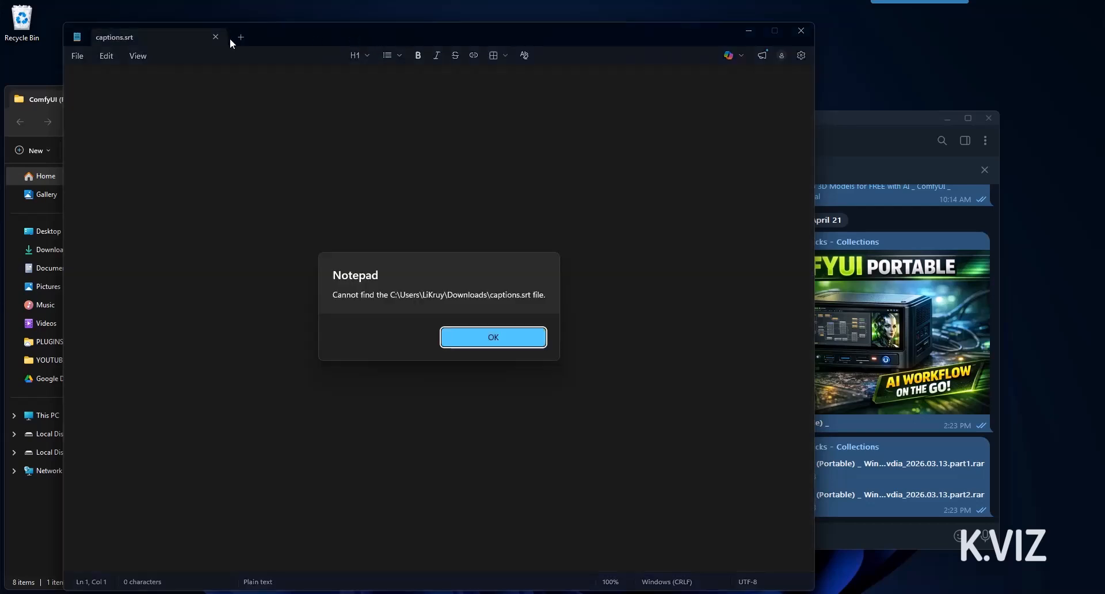
key("Return")
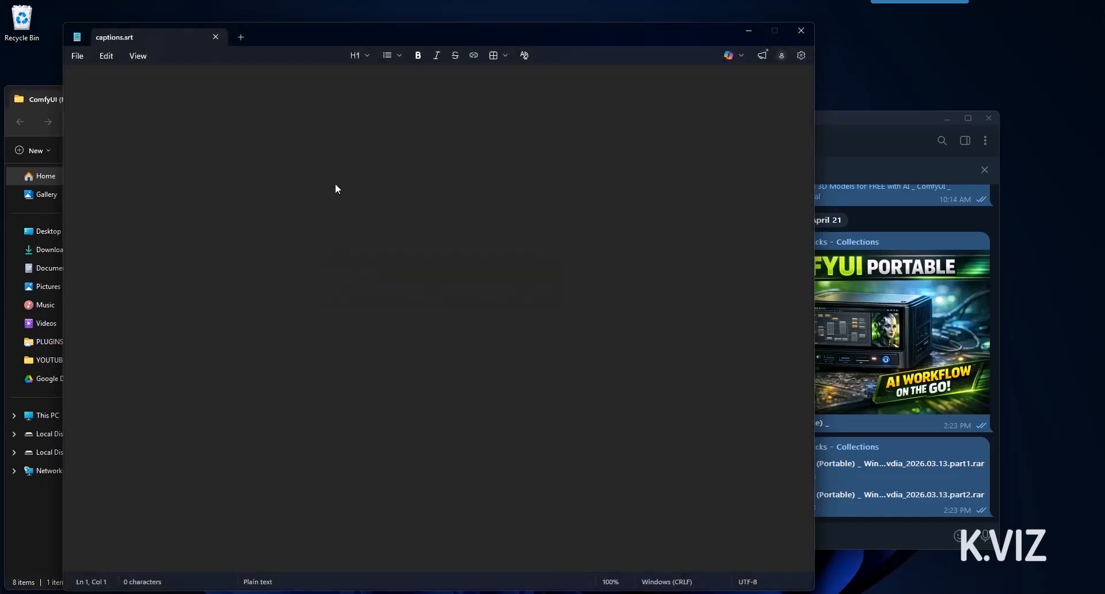
left_click(156, 36)
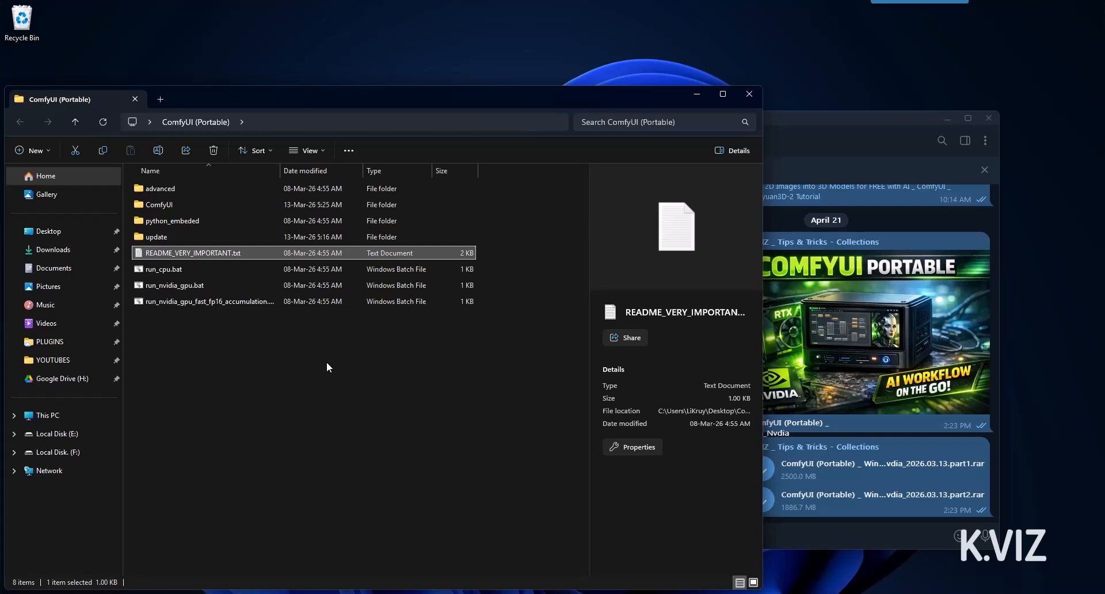
Compare run_nvidia_gpu.bat with the fast fp16 accumulation launcher, then open the update folder
left_click(166, 290)
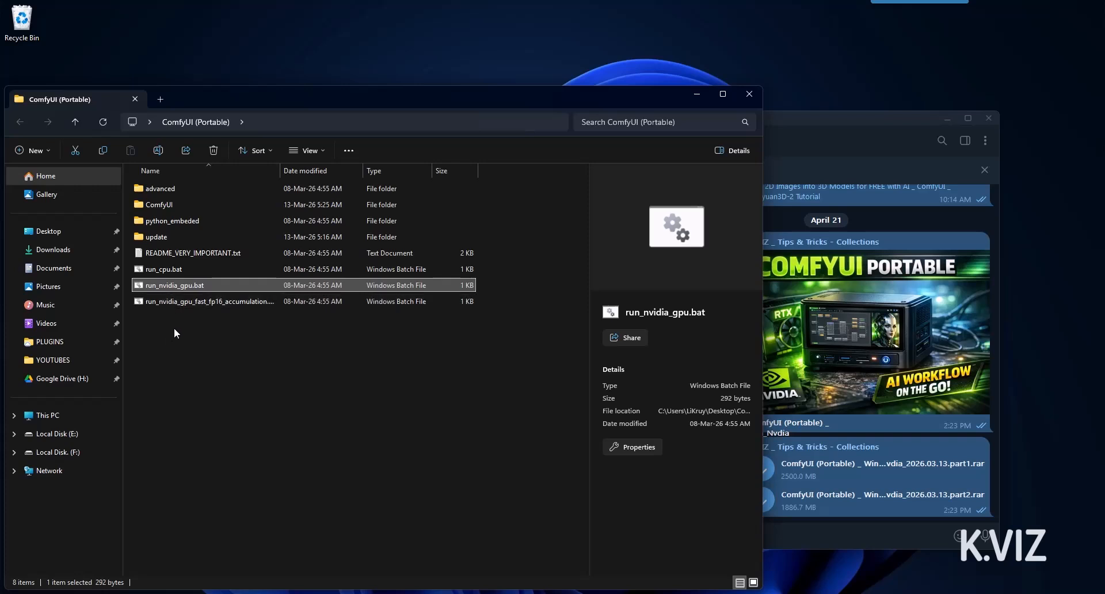
left_click(195, 301)
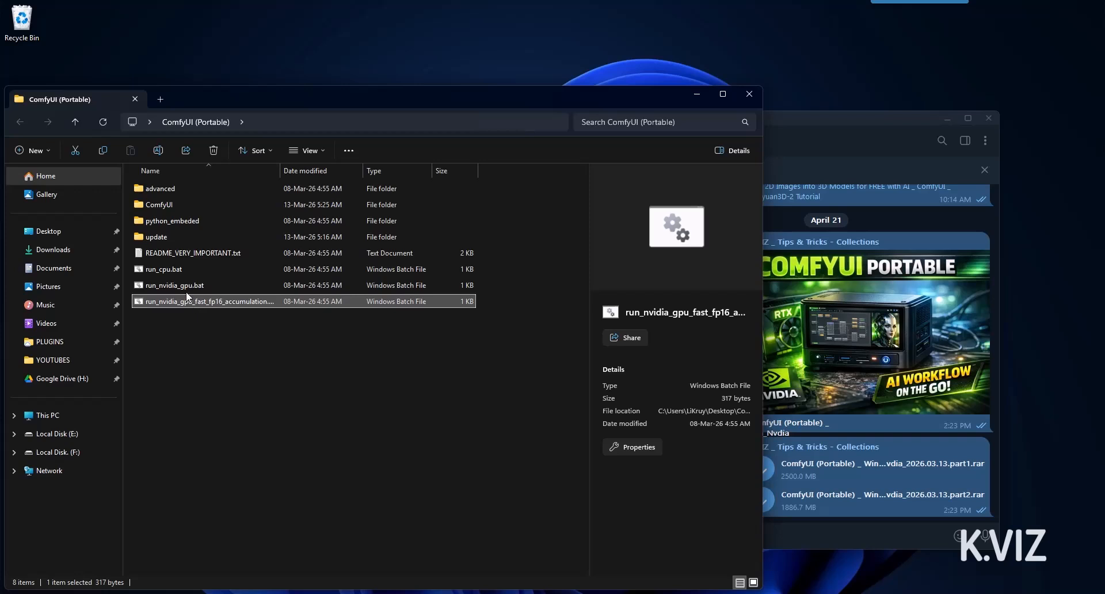
left_click(184, 289)
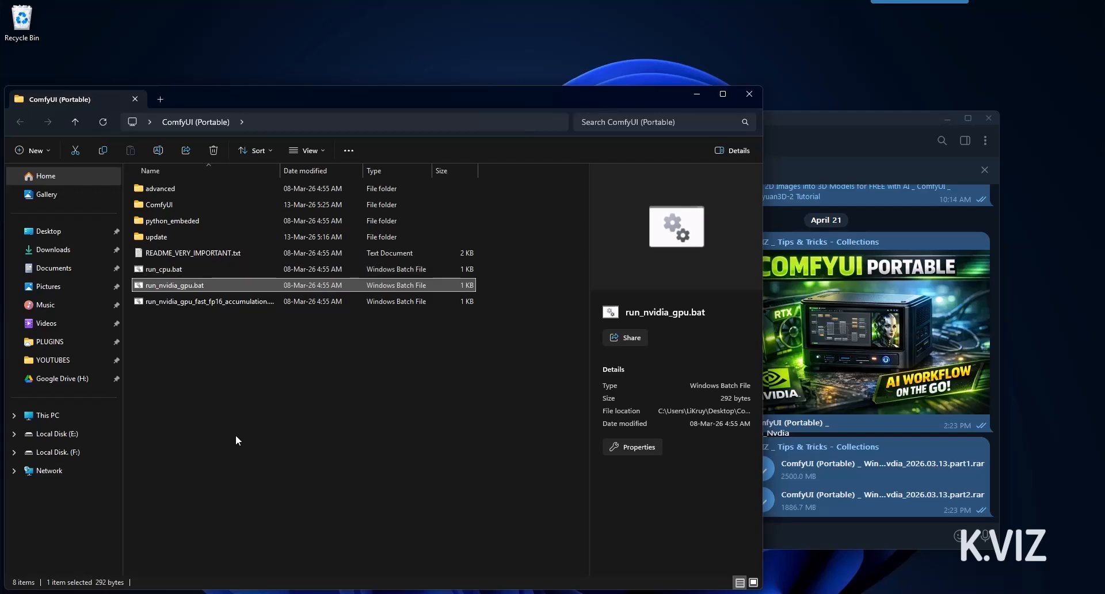
double_click(153, 237)
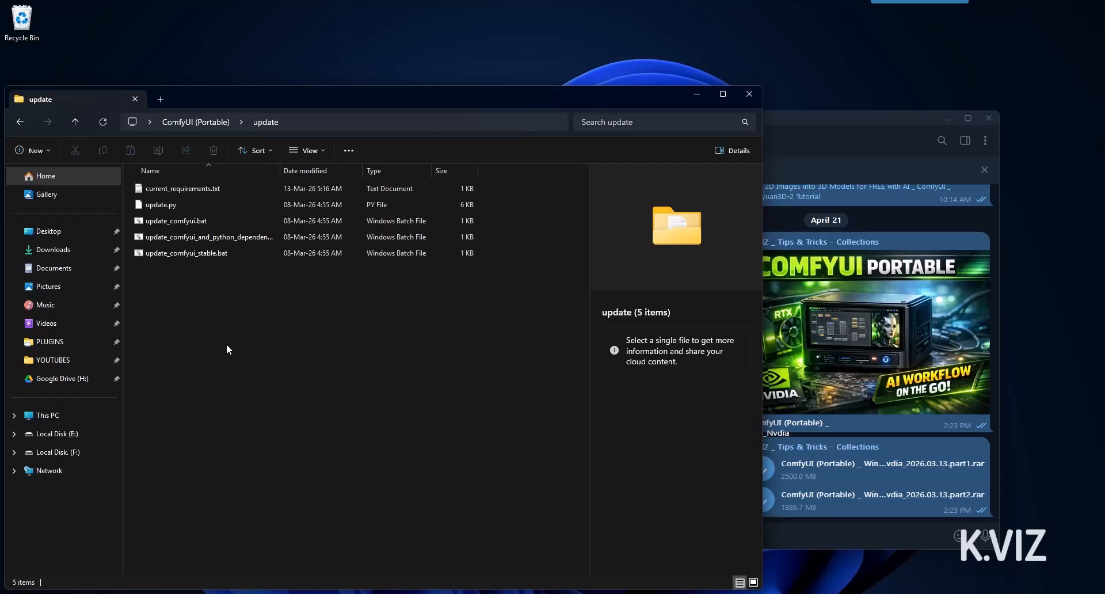
Widen the Name column to read the update scripts' full names and run update_comfyui.bat
left_click(218, 220)
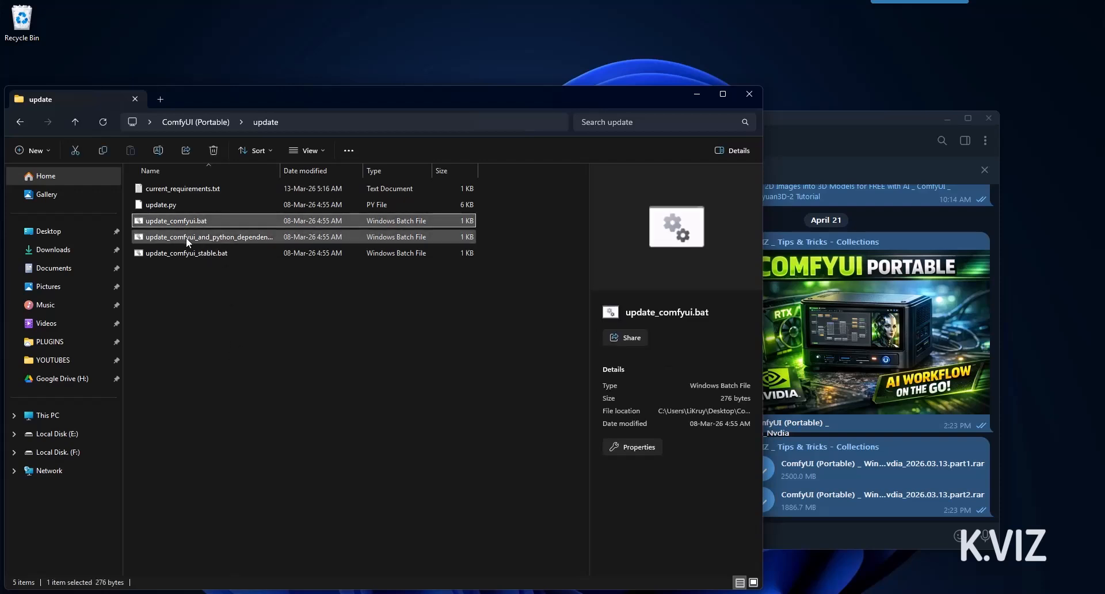
left_click(244, 236)
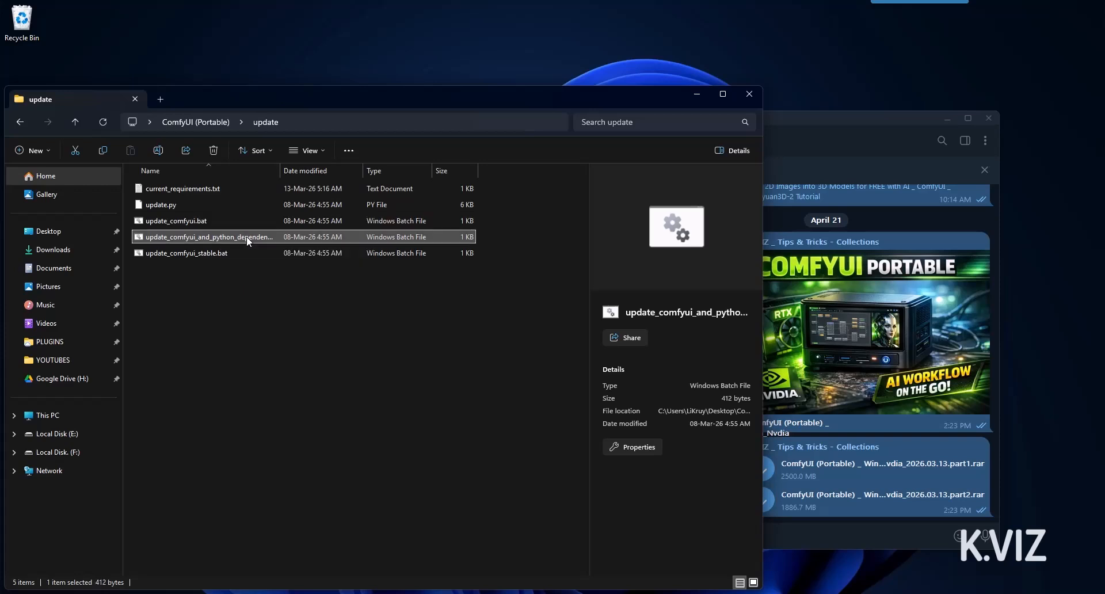
double_click(280, 170)
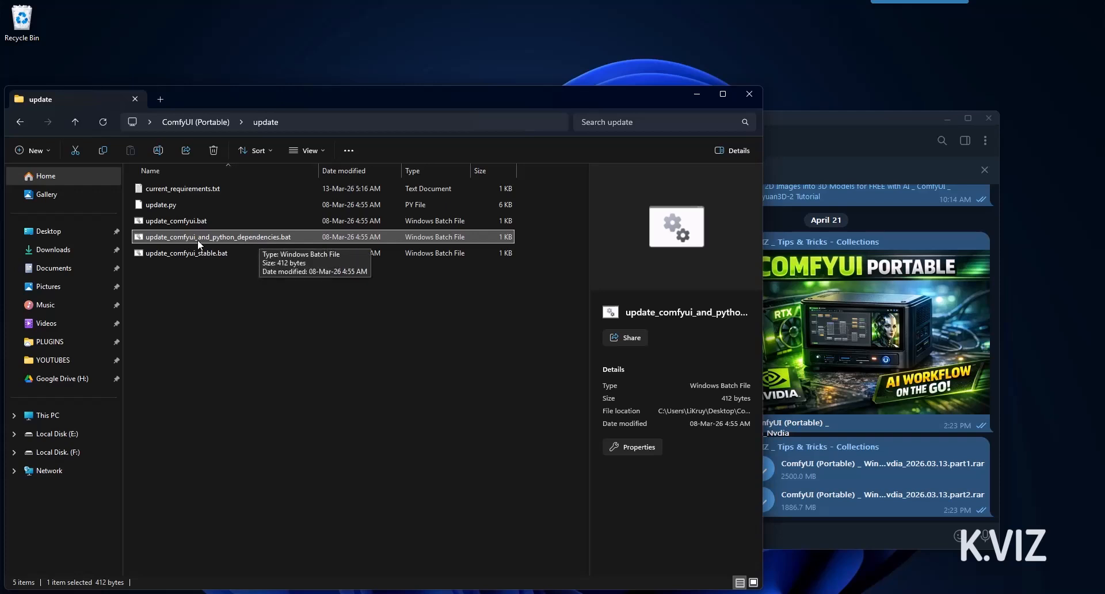
left_click(186, 220)
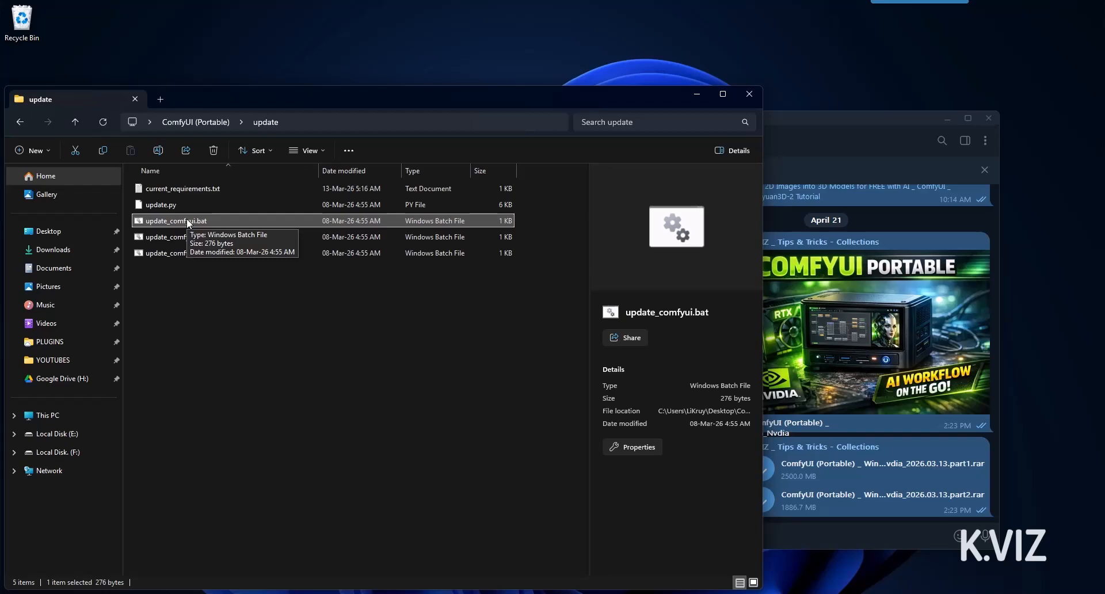
double_click(187, 220)
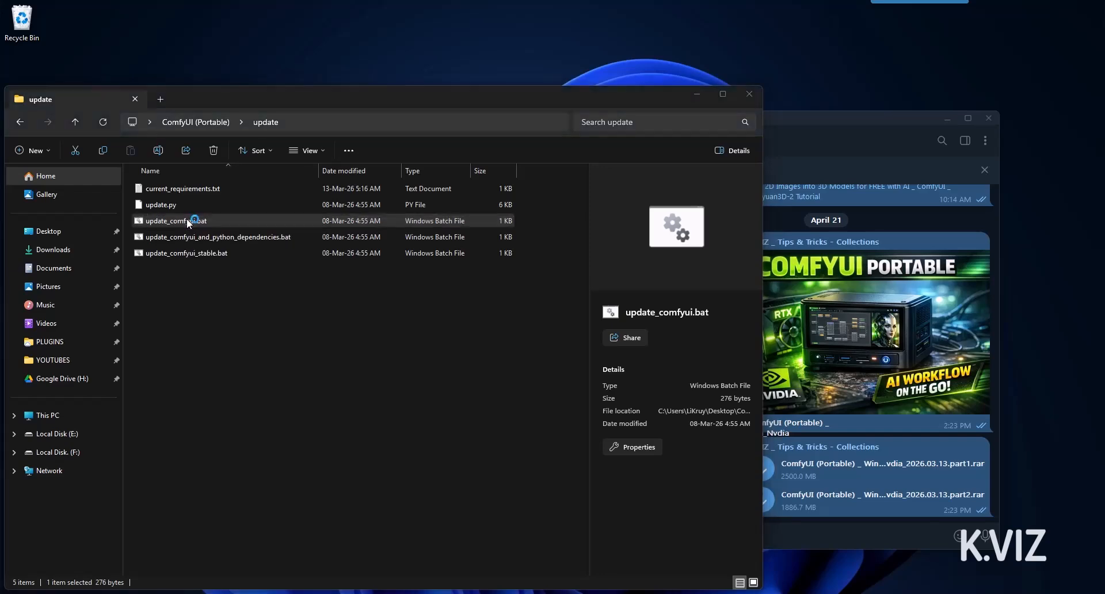
Disable 'Always ask', run update_comfyui.bat until frontend 1.42.11 installs, then close the console
left_click(432, 338)
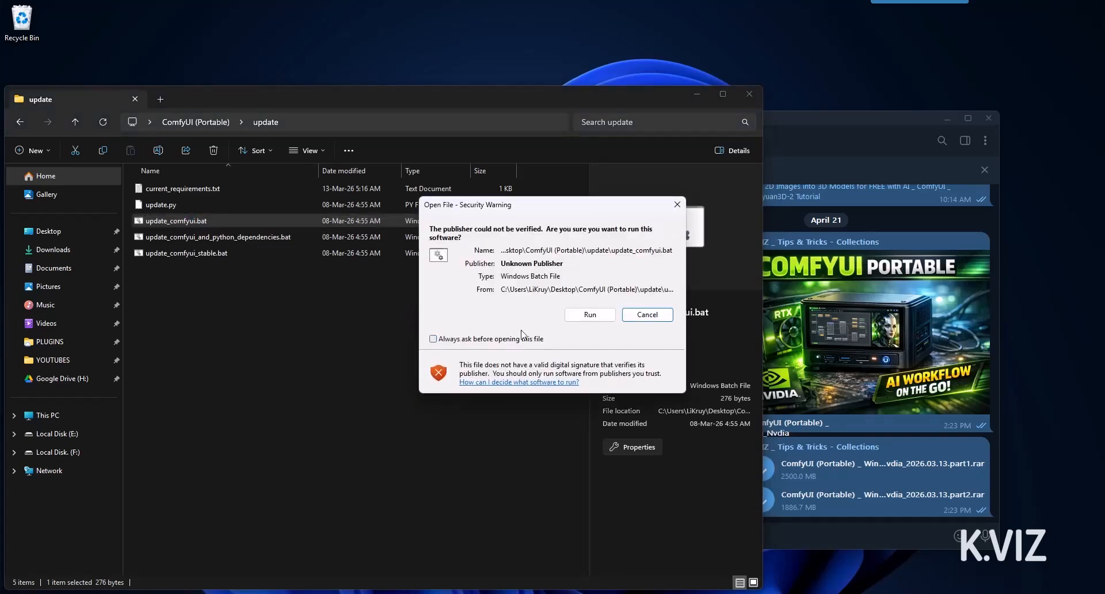
left_click(587, 315)
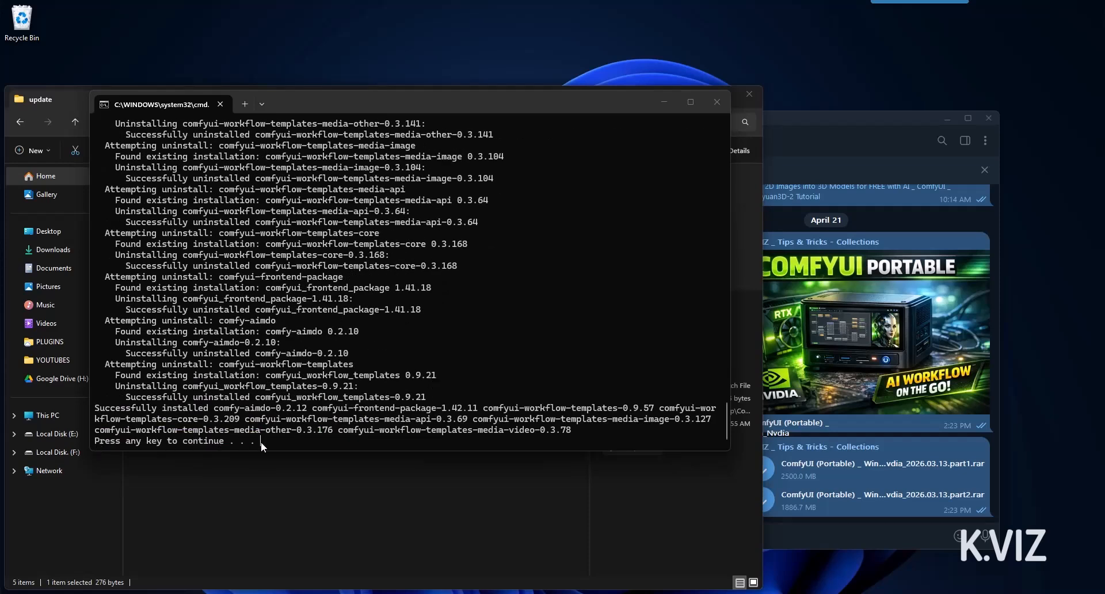
key("Return")
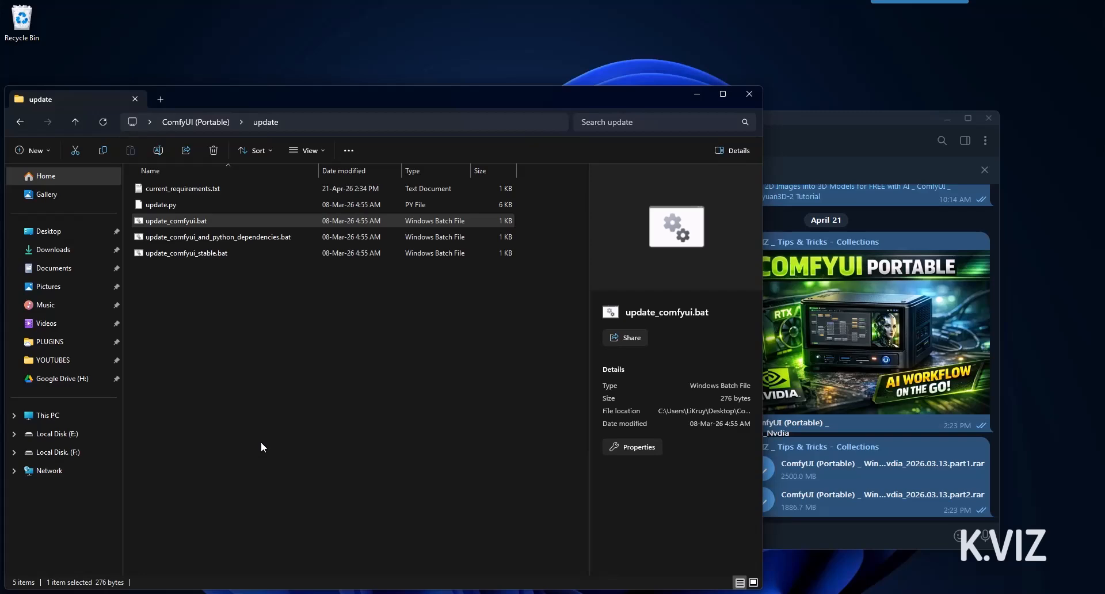
Back in ComfyUI (Portable), launch run_nvidia_gpu.bat and close its security warning without running
key("BackSpace")
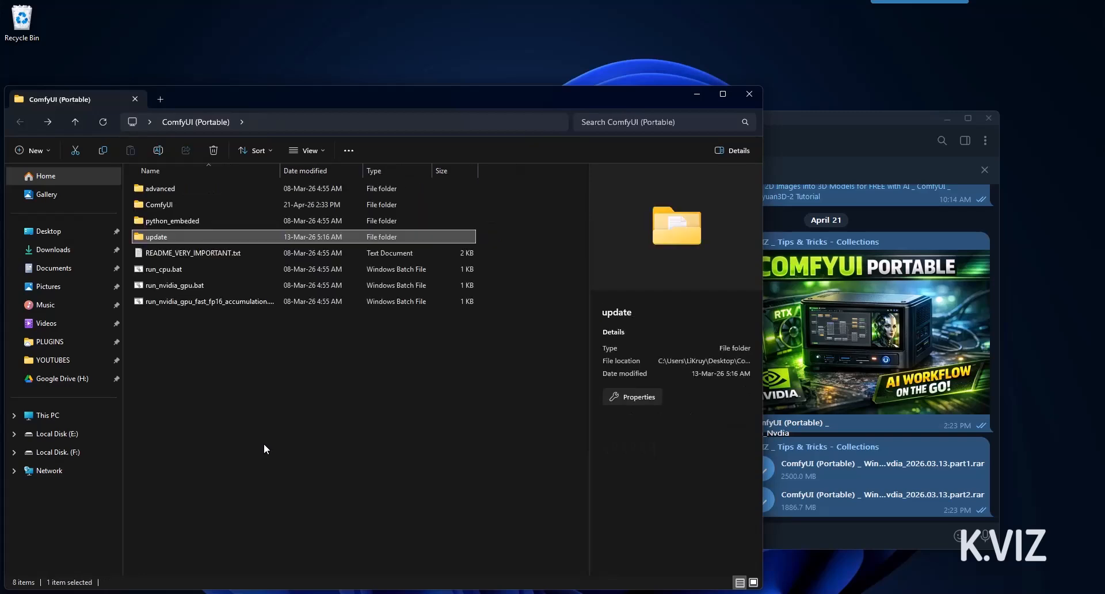
left_click(232, 286)
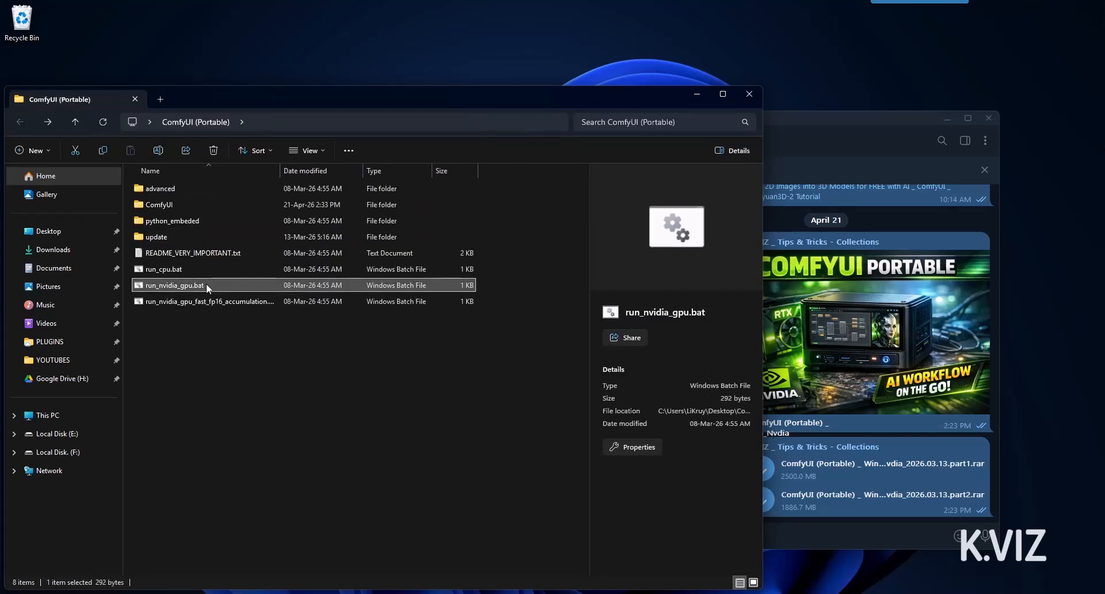
double_click(206, 285)
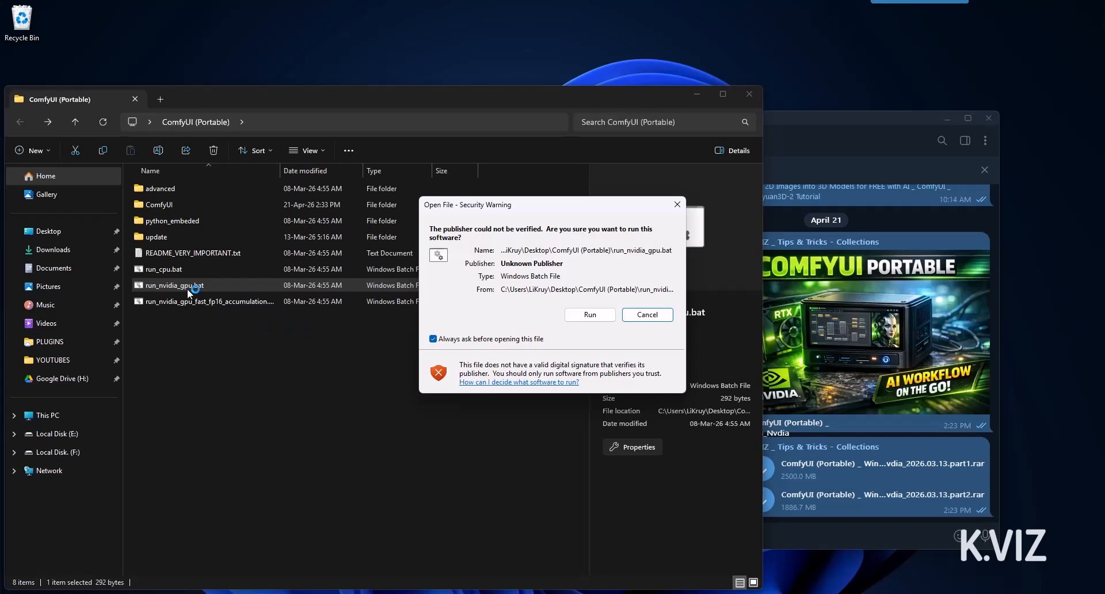
left_click(677, 205)
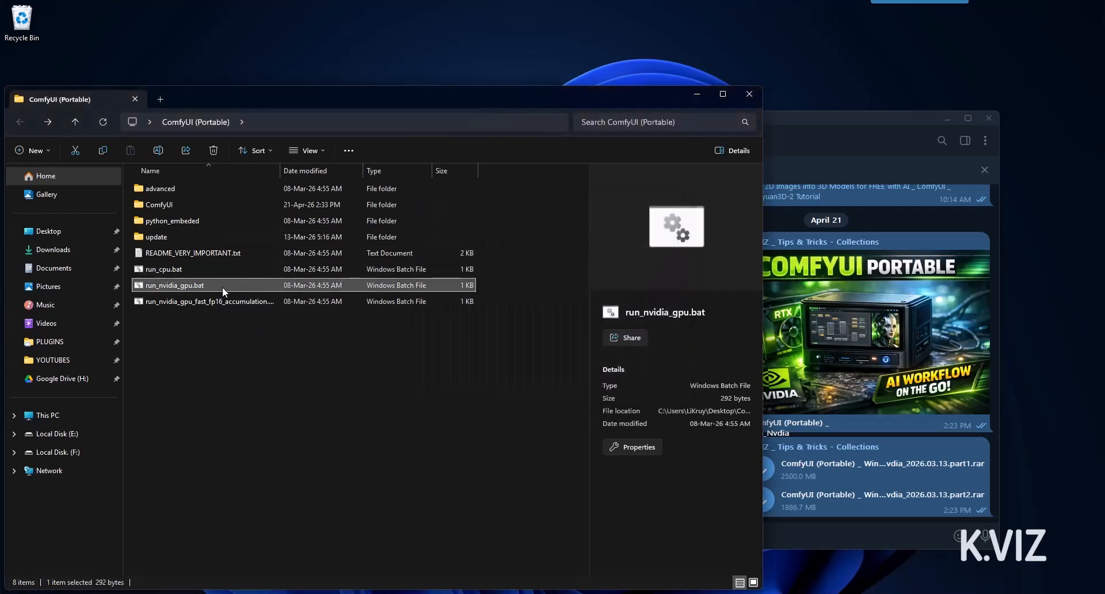
Send run_nvidia_gpu.bat to the desktop as a shortcut
right_click(210, 285)
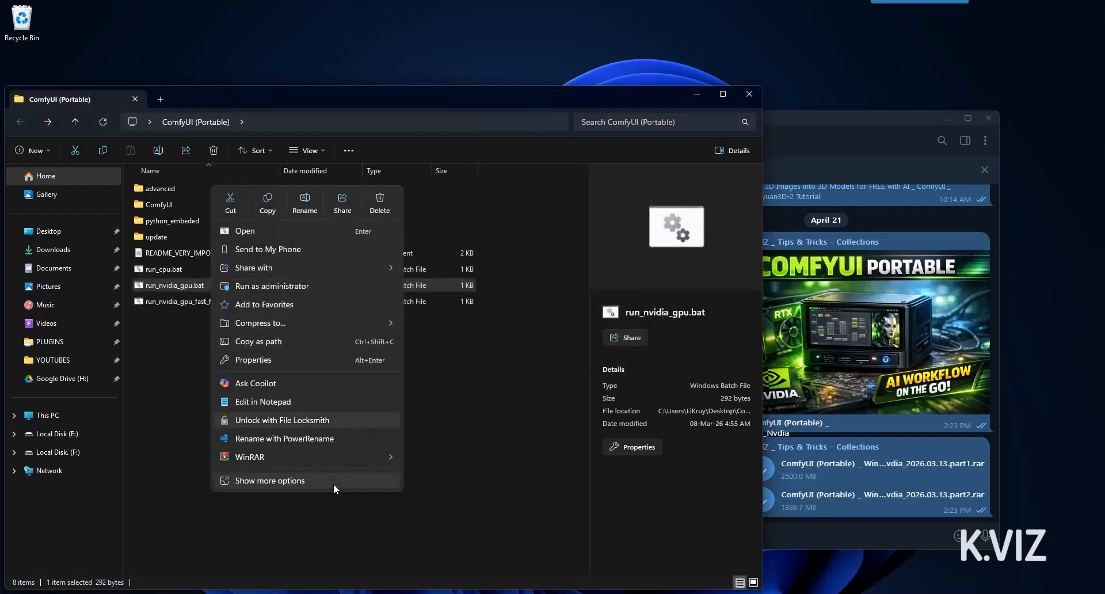
left_click(334, 481)
mouse_move(334, 488)
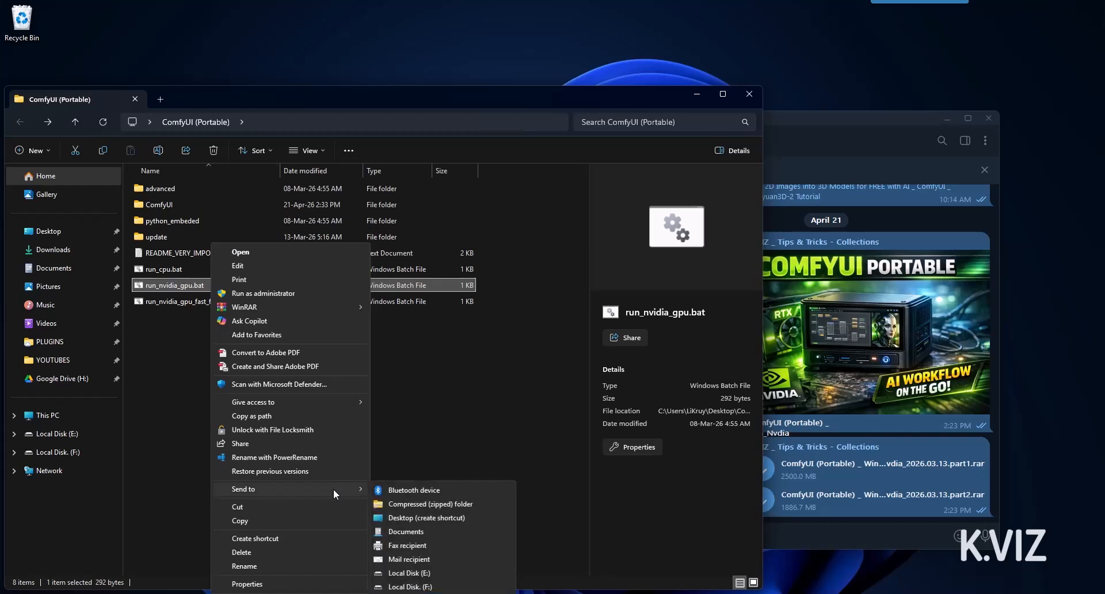
left_click(416, 517)
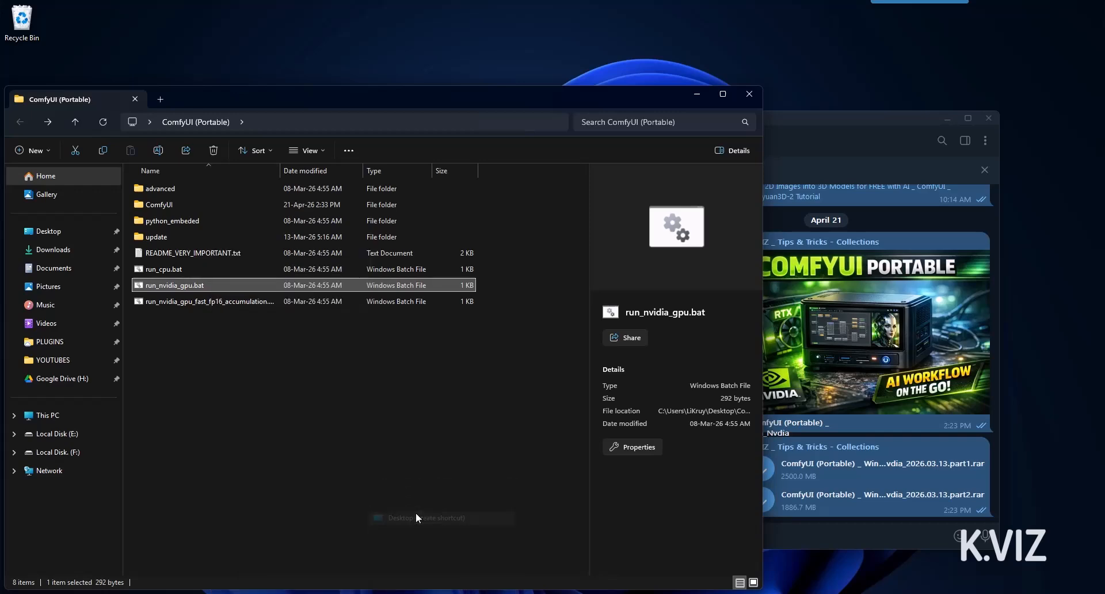
Move the new shortcut to the top of the desktop and rename it ComfyUI
left_click_drag(22, 75, 290, 41)
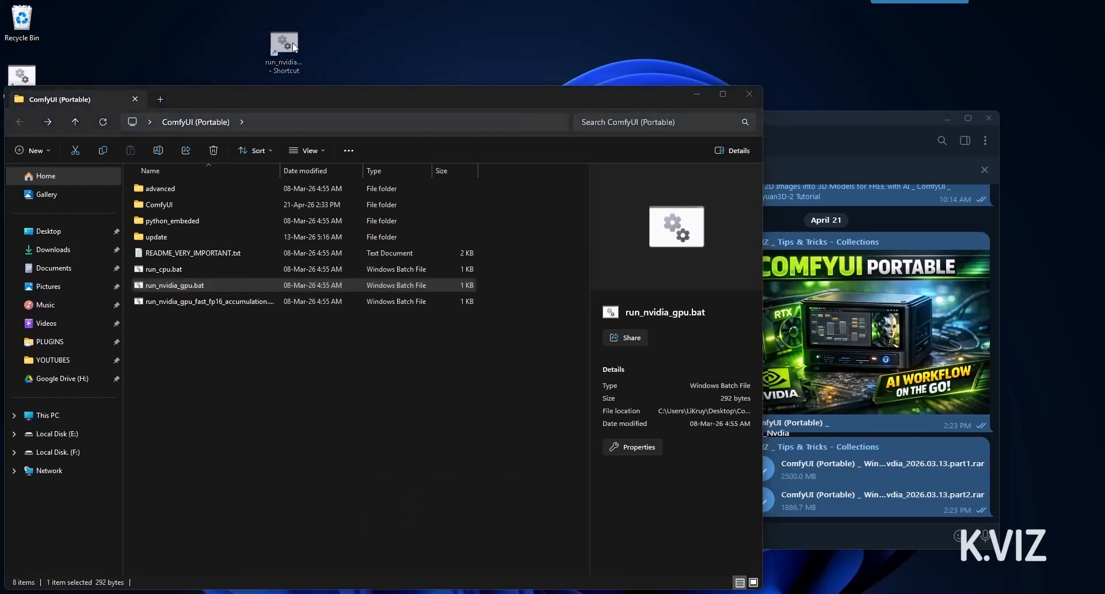
left_click(285, 46)
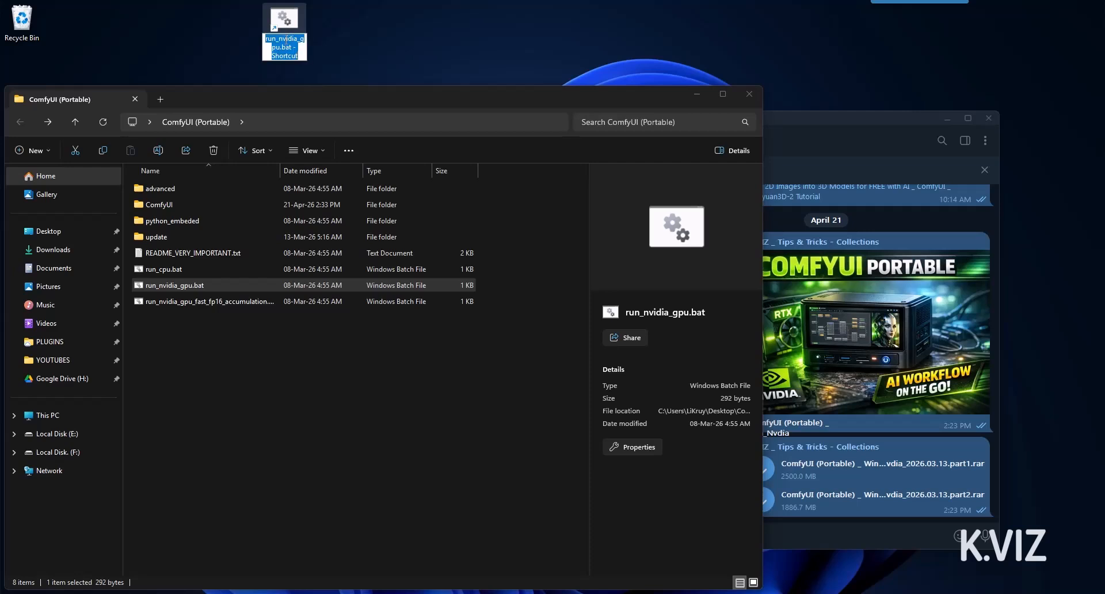
type("Com")
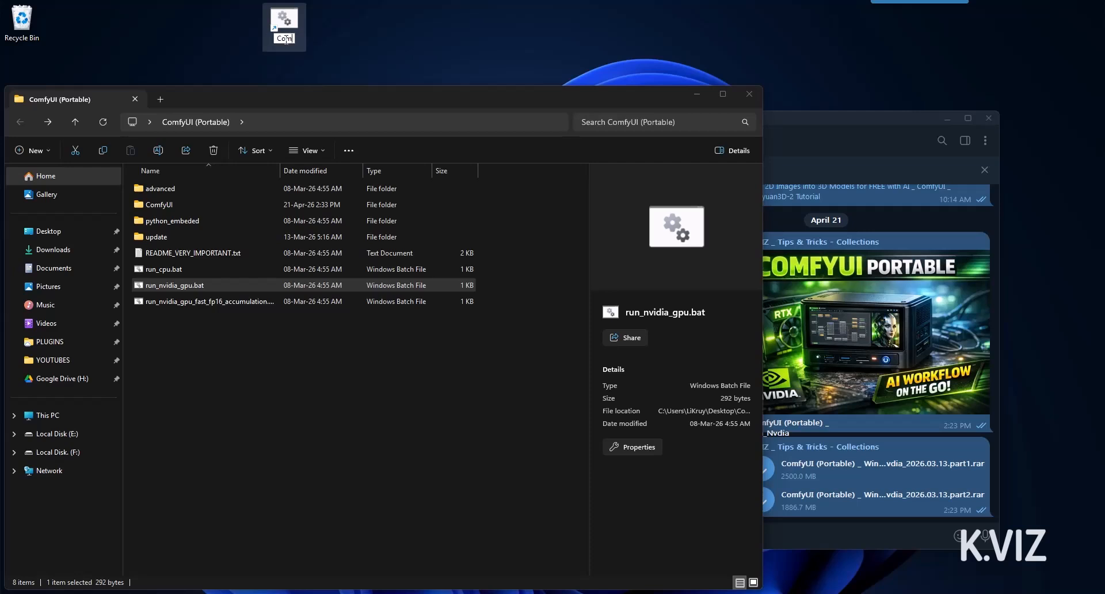
type("fyUI")
key("Return")
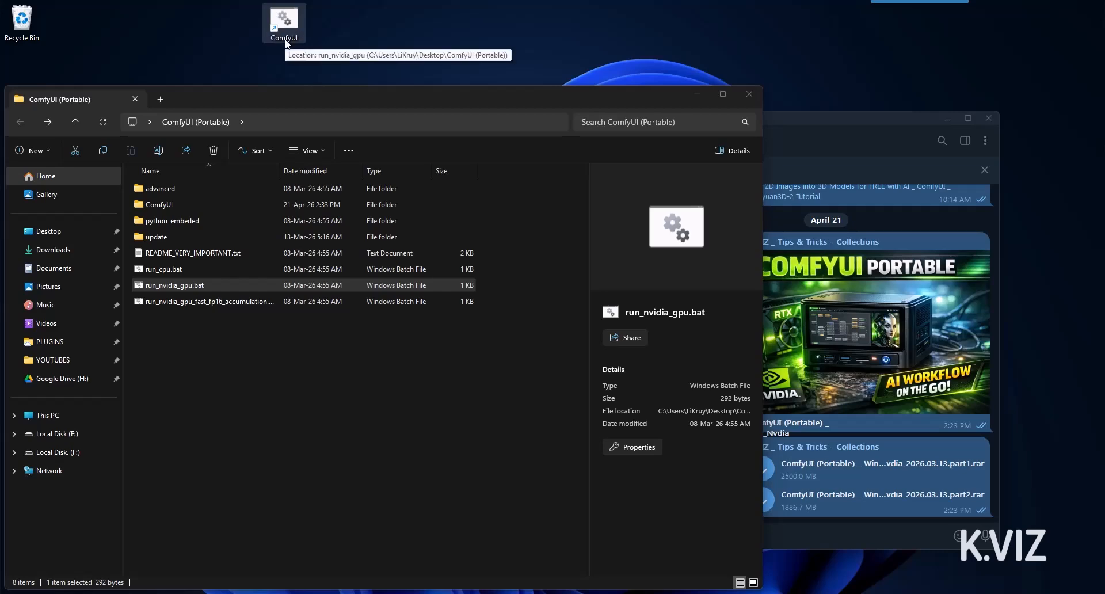
Launch the ComfyUI shortcut, turn off its recurring security prompt, and allow it to run
double_click(285, 22)
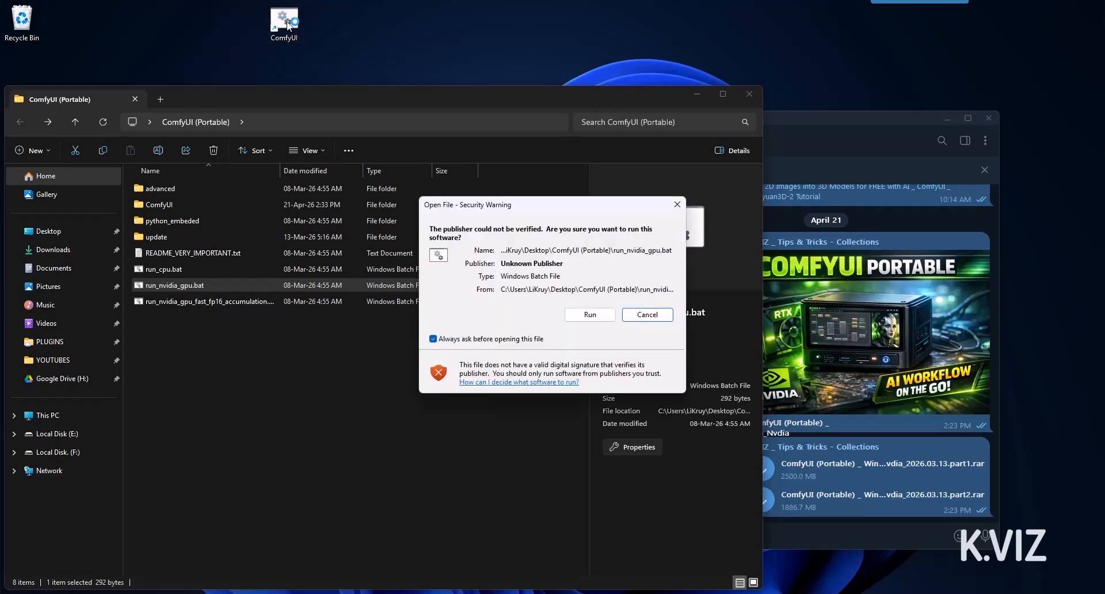
left_click(434, 339)
left_click(590, 316)
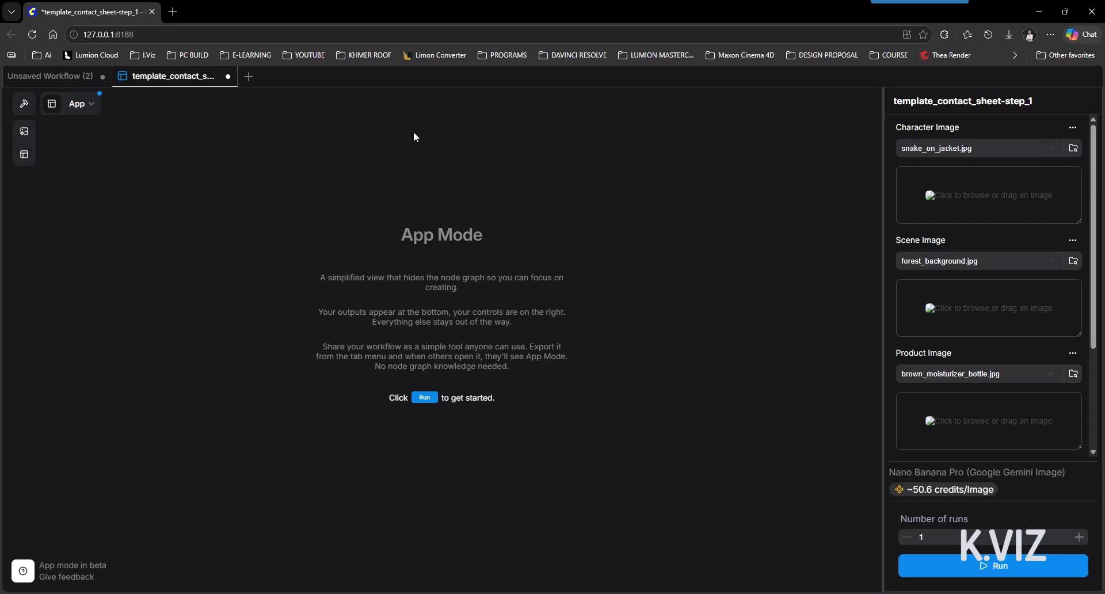
Close the template_contact_sheet-step_1 and Unsaved Workflow (2) tabs, then open Templates
left_click(227, 76)
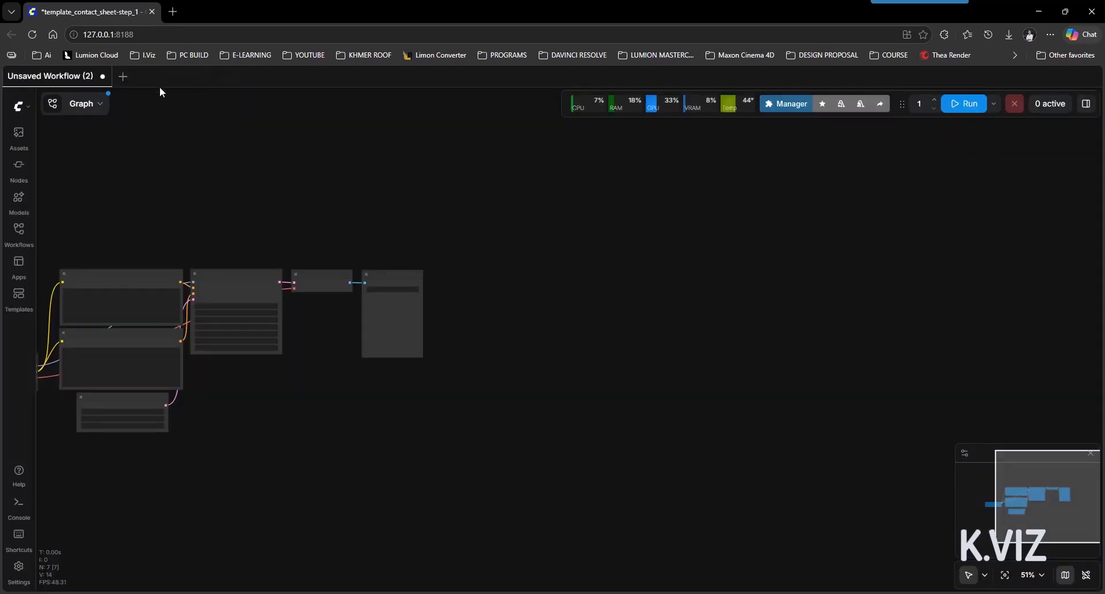
left_click(103, 77)
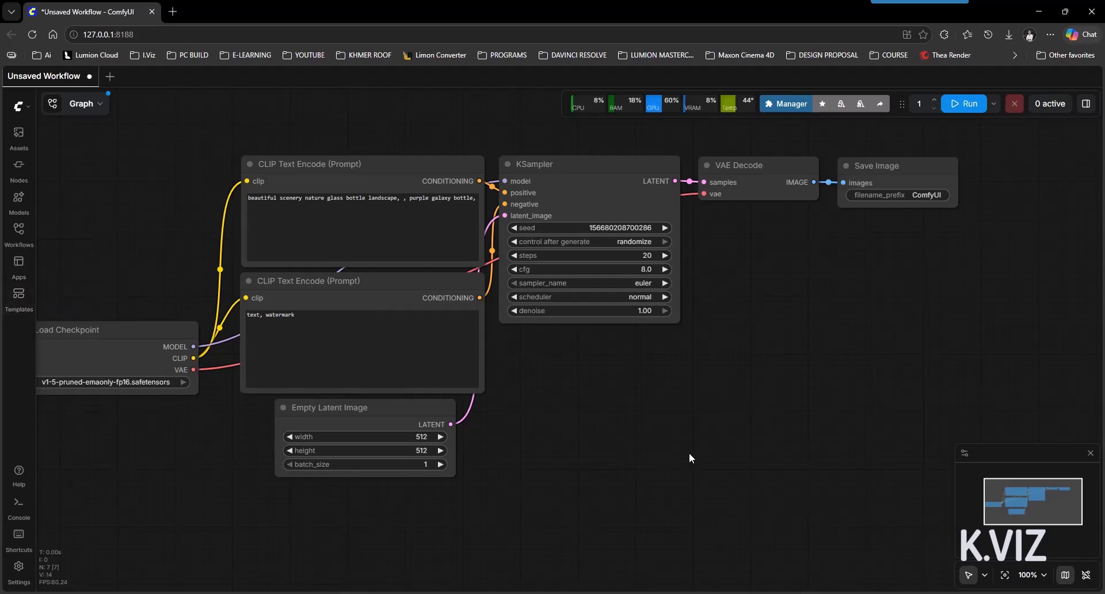
left_click(18, 296)
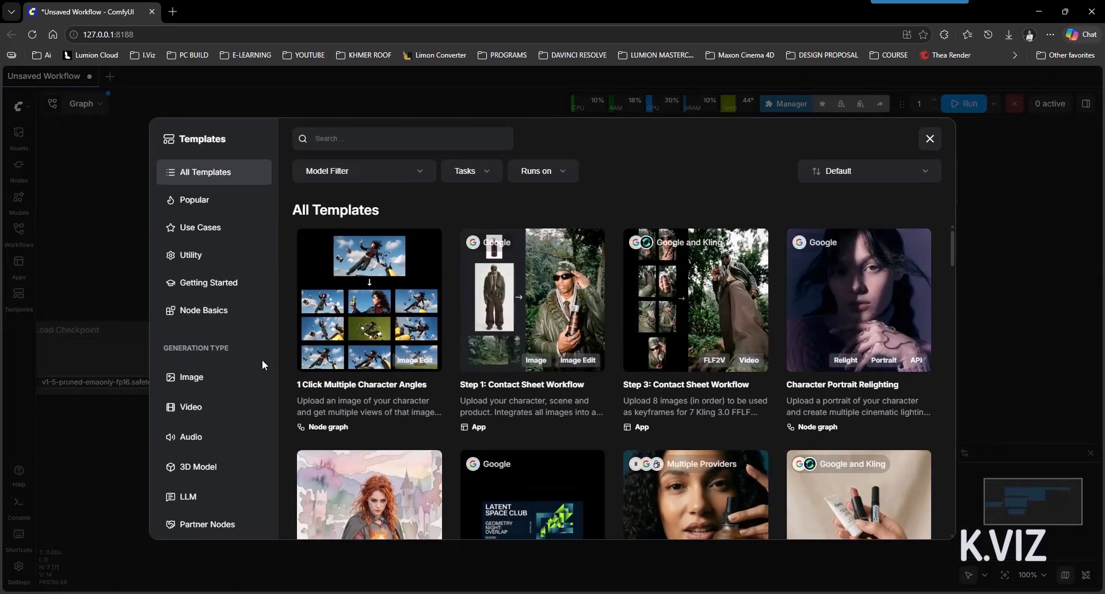
Scroll the template grid and browse the Image, Video, Audio and 3D Model categories
scroll(767, 278, "down", 4)
scroll(767, 279, "down", 3)
scroll(767, 279, "up", 7)
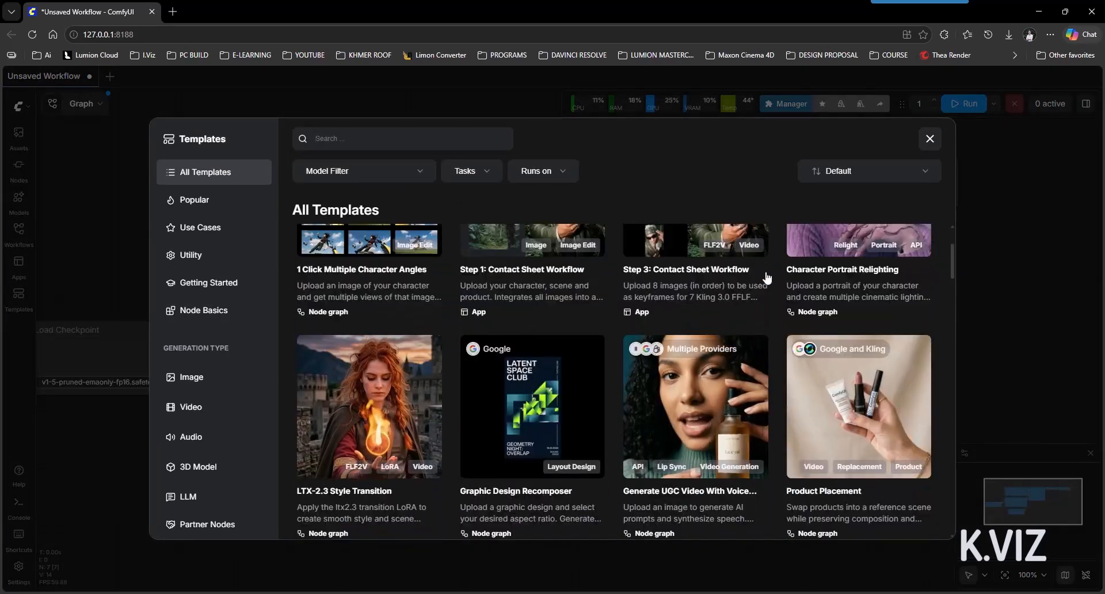
scroll(546, 345, "down", 3)
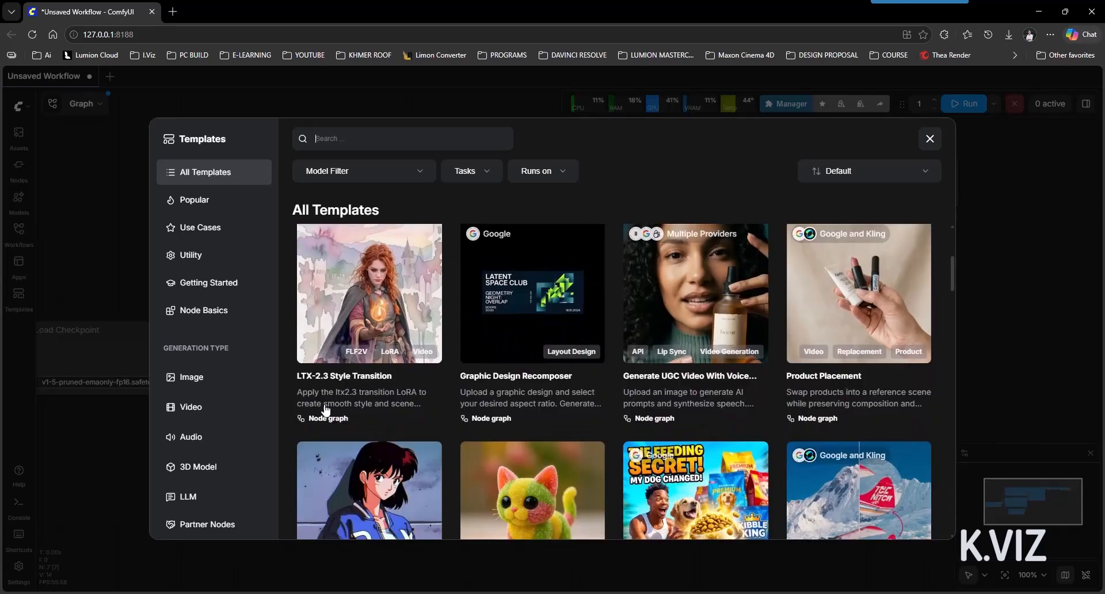
left_click(213, 377)
left_click(196, 412)
left_click(191, 436)
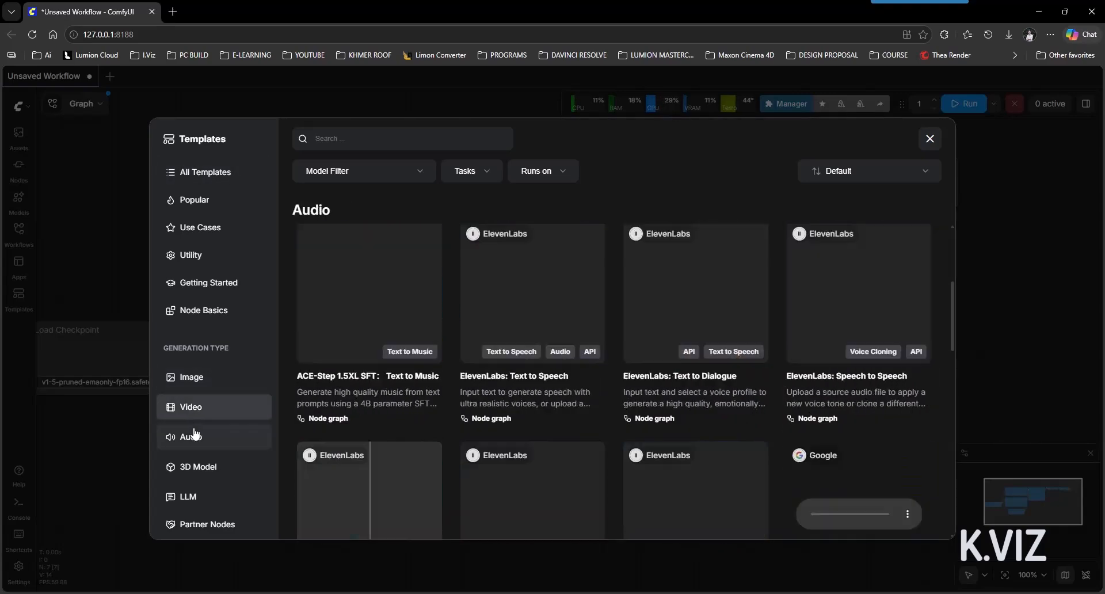
left_click(202, 467)
scroll(901, 423, "down", 7)
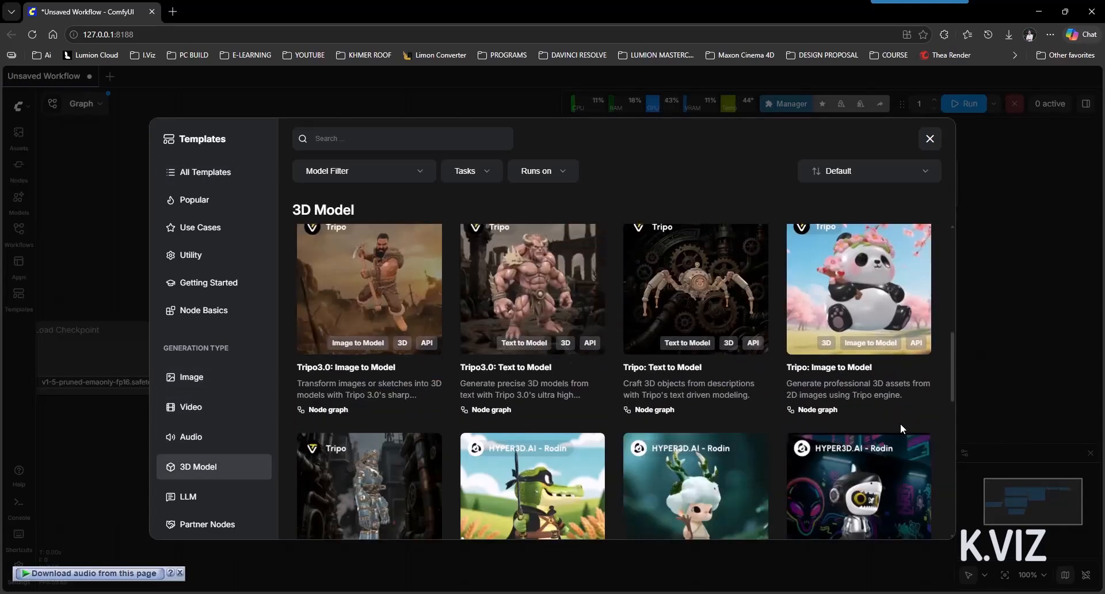
scroll(902, 429, "down", 3)
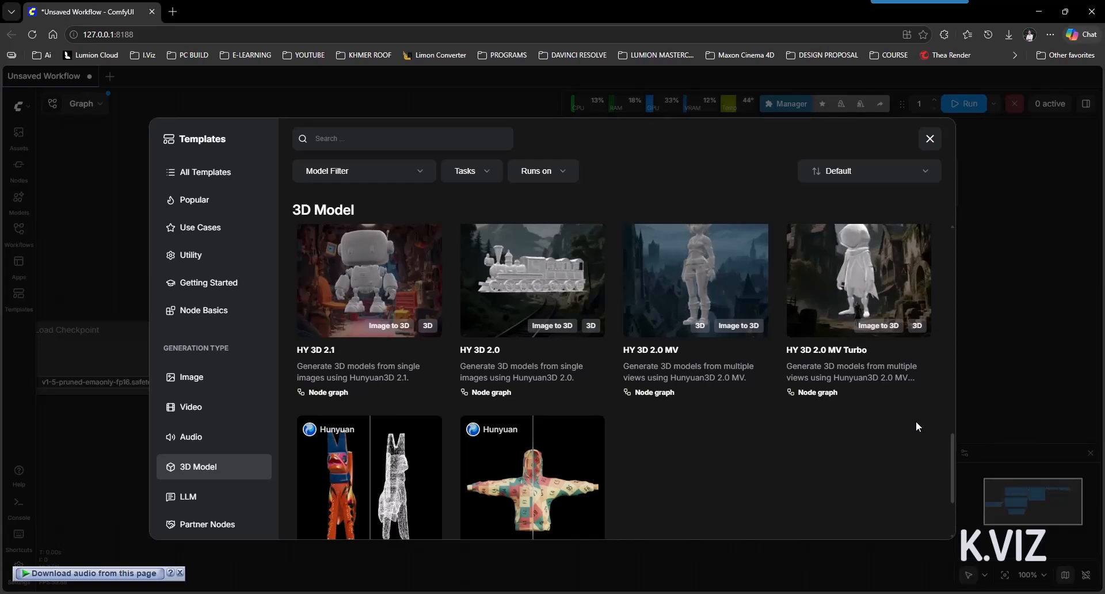
Step back through LLM, 3D Model, Audio, Video and Image templates, then close the gallery
left_click(179, 498)
left_click(219, 467)
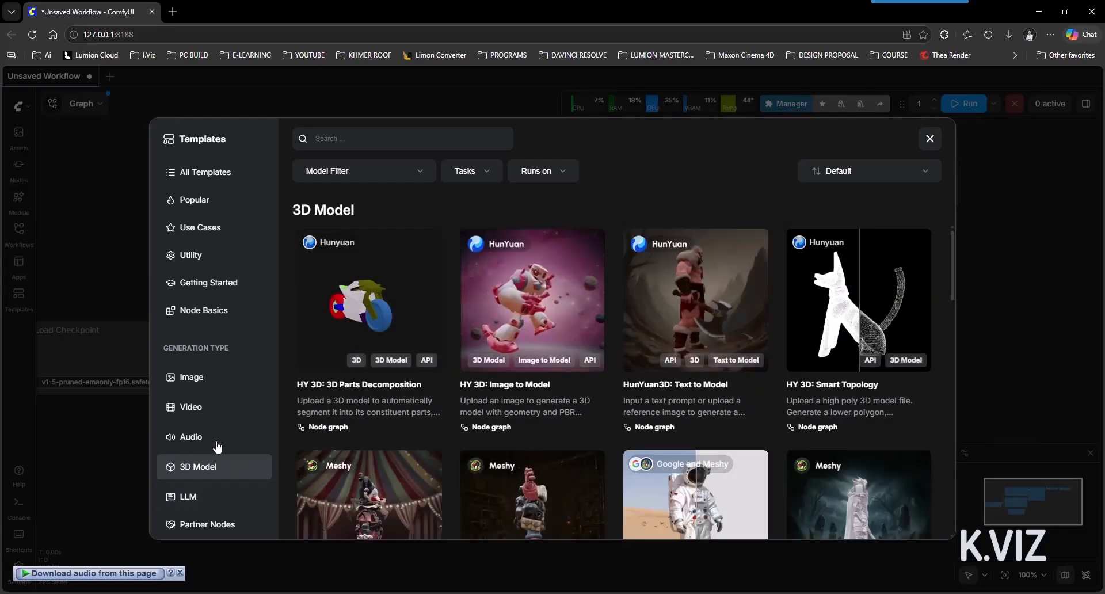
left_click(217, 437)
left_click(216, 407)
left_click(216, 382)
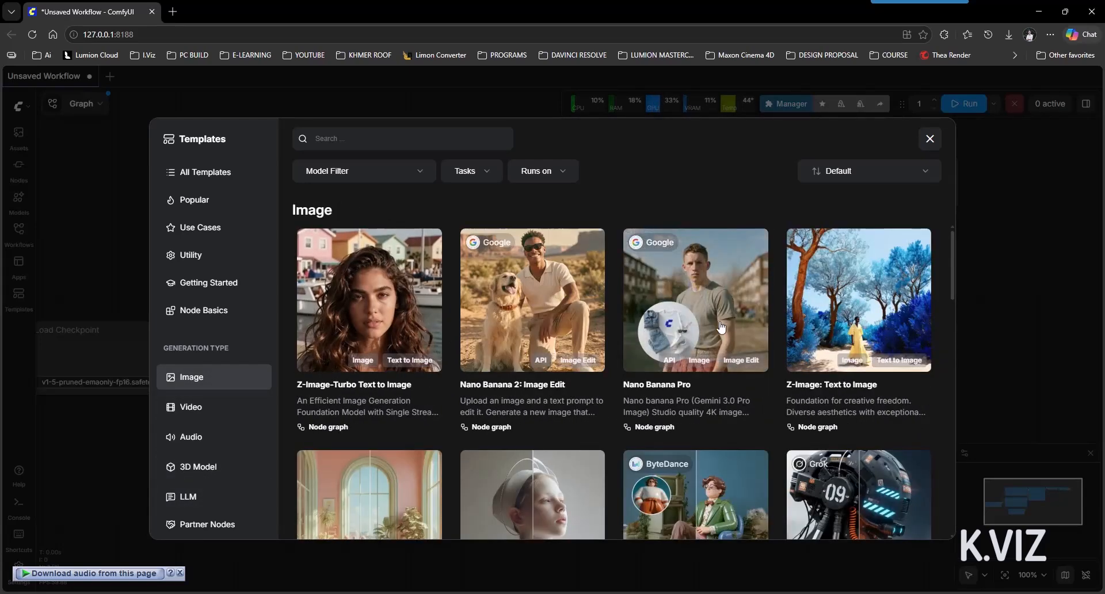
left_click(928, 141)
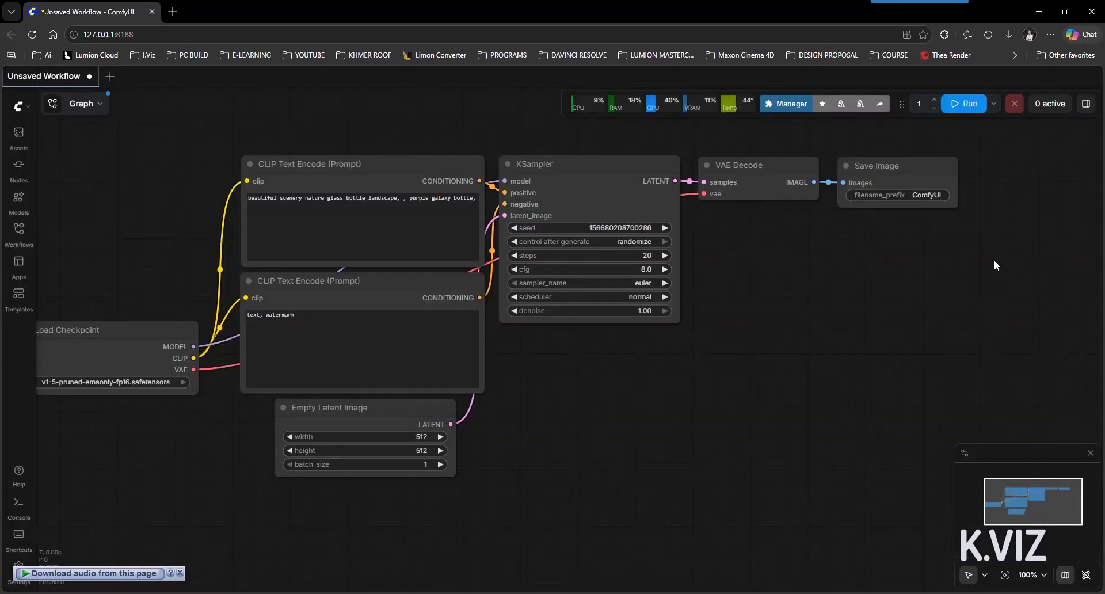
Center the graph and run the default workflow to generate the 512×512 purple galaxy bottle image
left_click_drag(994, 141, 1009, 178)
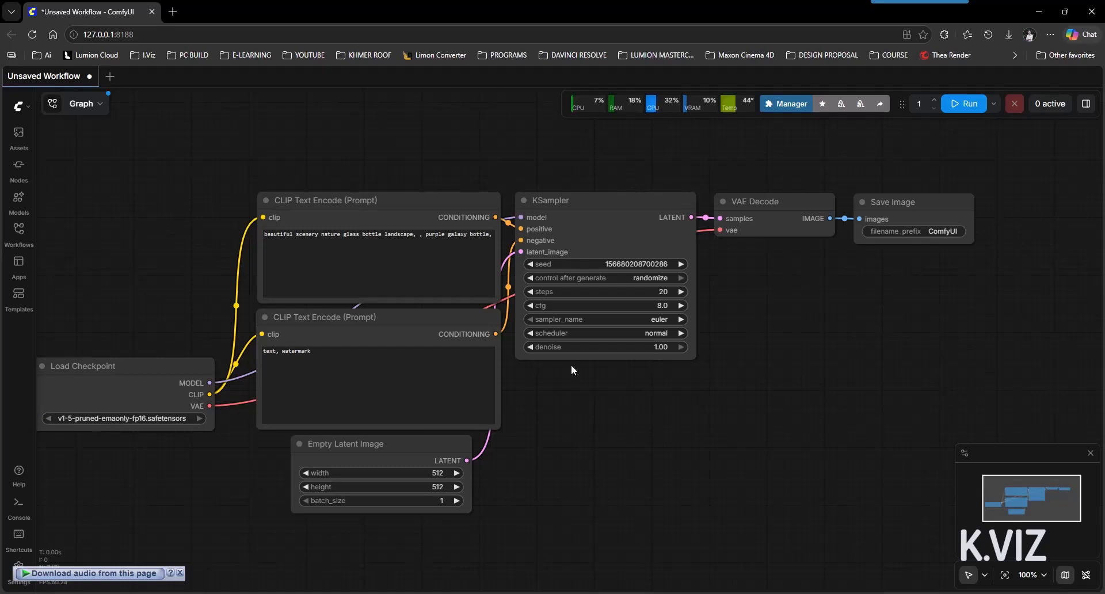
left_click(956, 111)
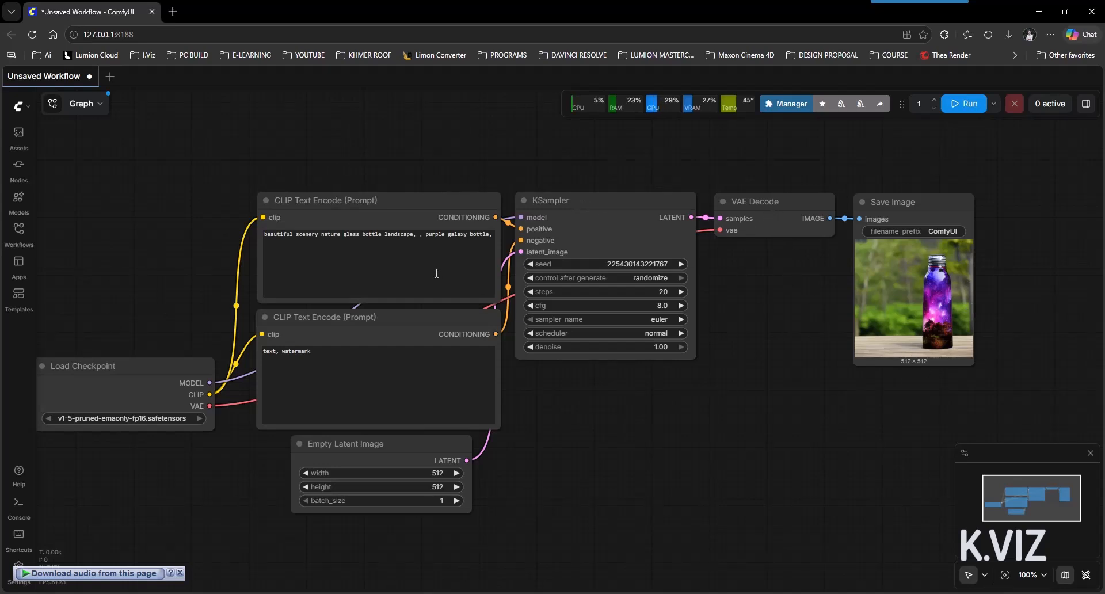
Replace the positive CLIP Text Encode prompt with 'cat sitting at the window'
left_click(408, 274)
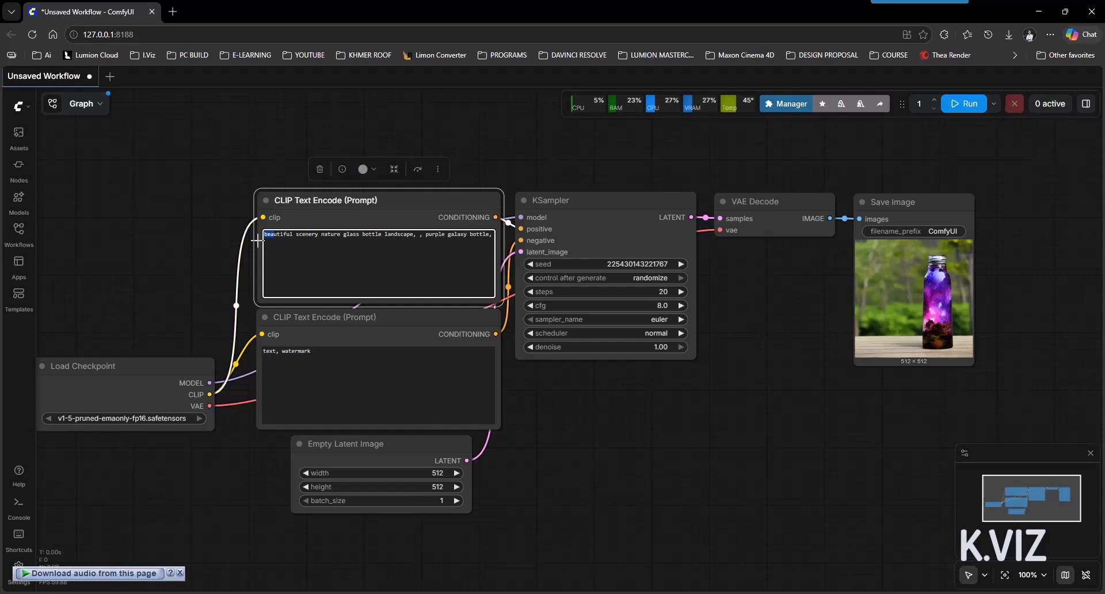
key("ctrl+a")
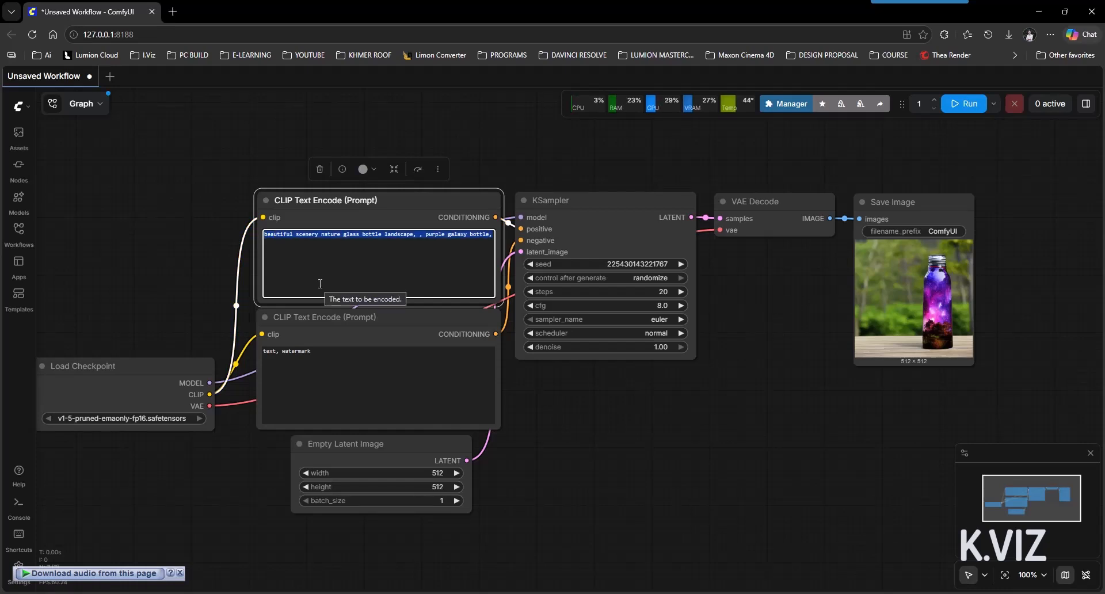
type("cat")
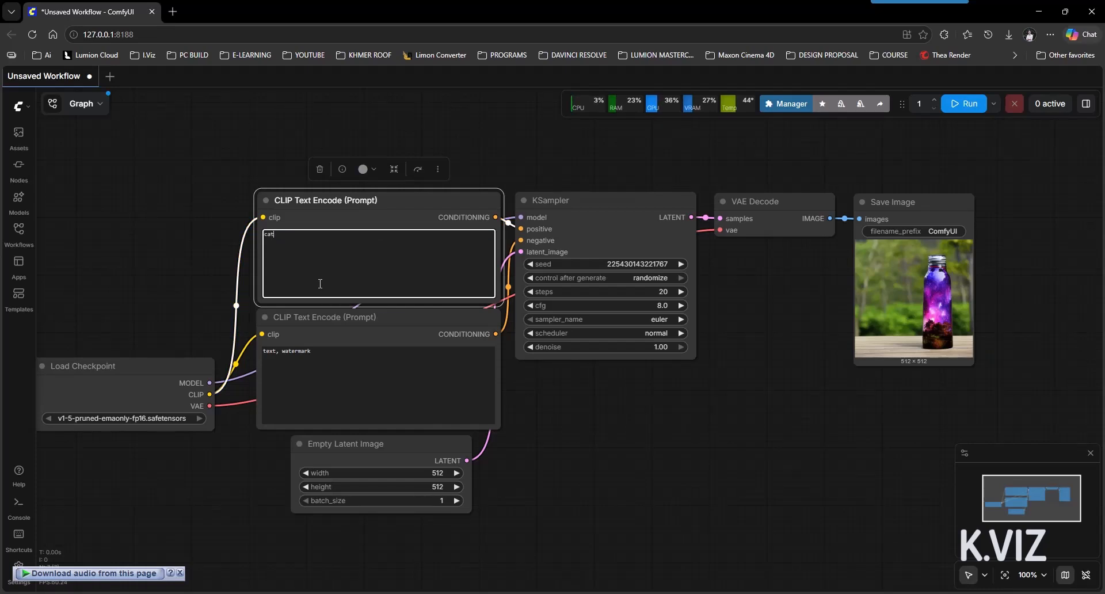
type(" sitting at the window")
Run the workflow with the cat prompt to get the 512×512 cat-at-window image in Save Image
left_click(964, 104)
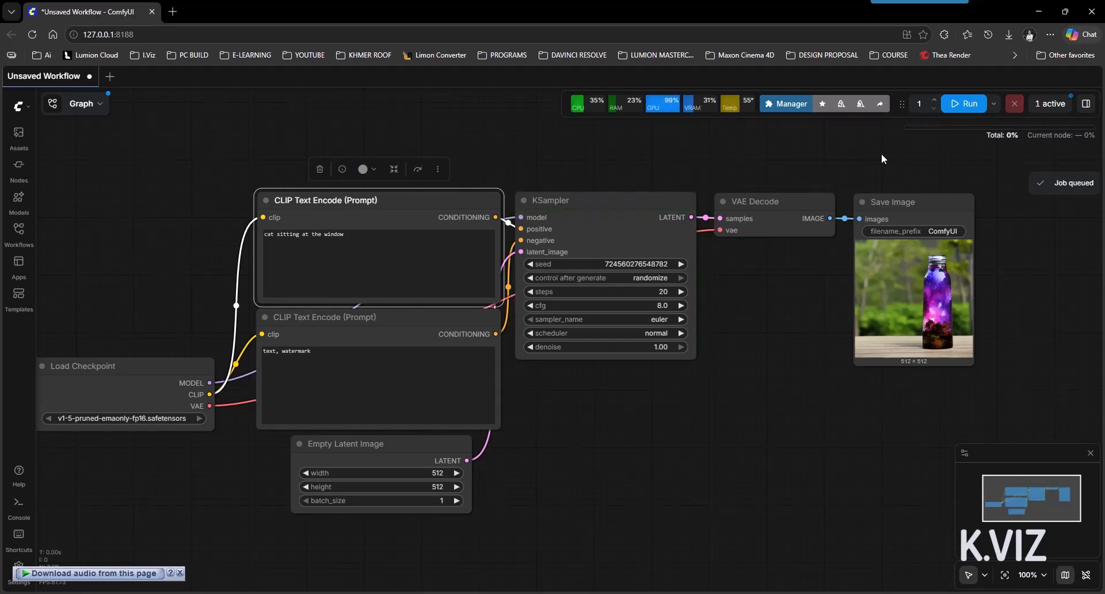
scroll(1009, 304, "up", 7)
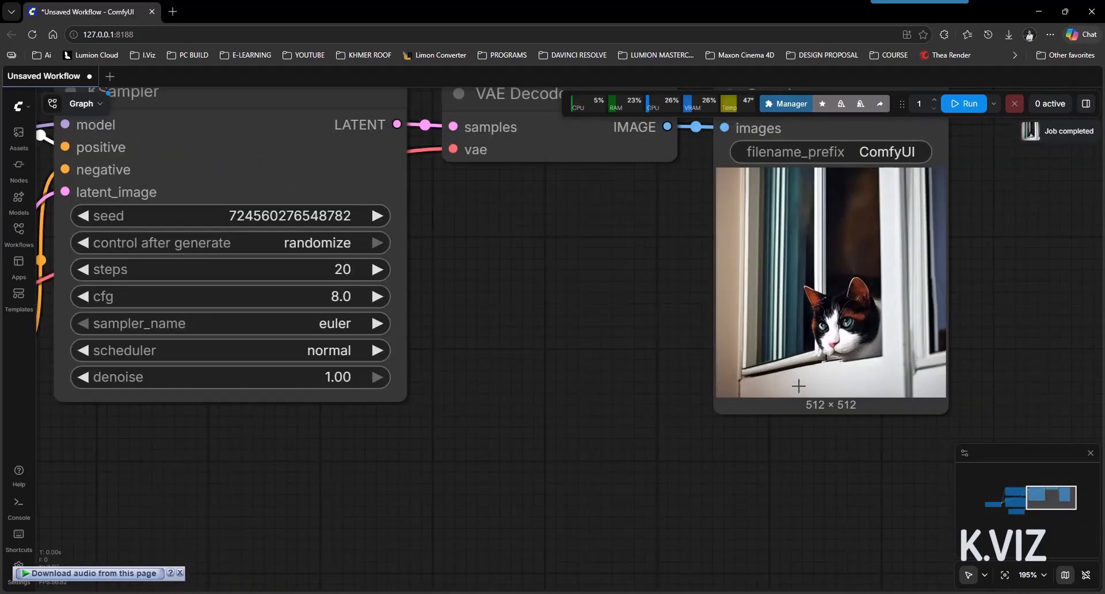